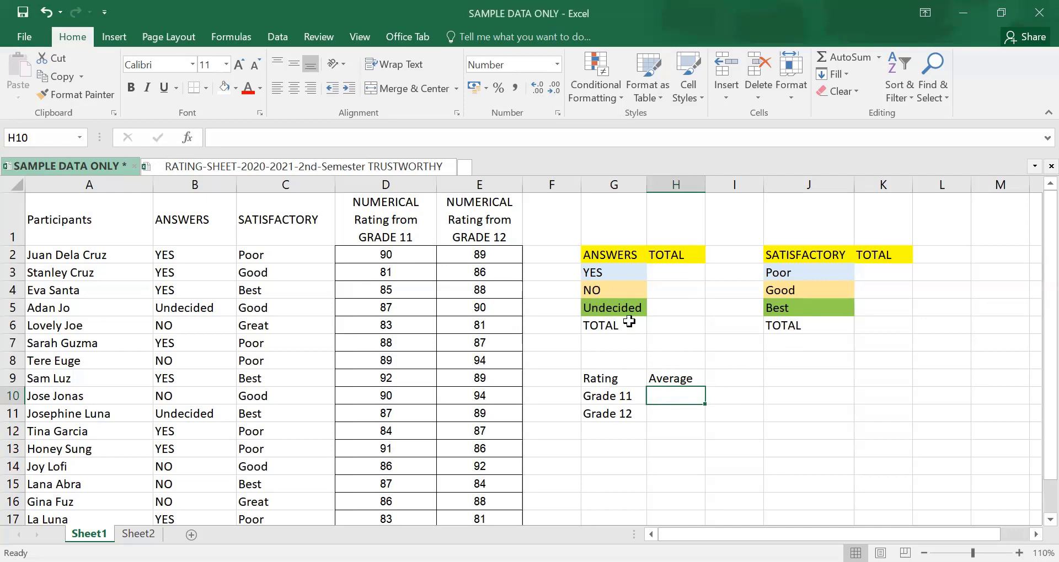
- Calculate the Grade 11 average in cell H10 with the formula =AVERAGE(D2:D20)
{"action": "type", "text": "="}
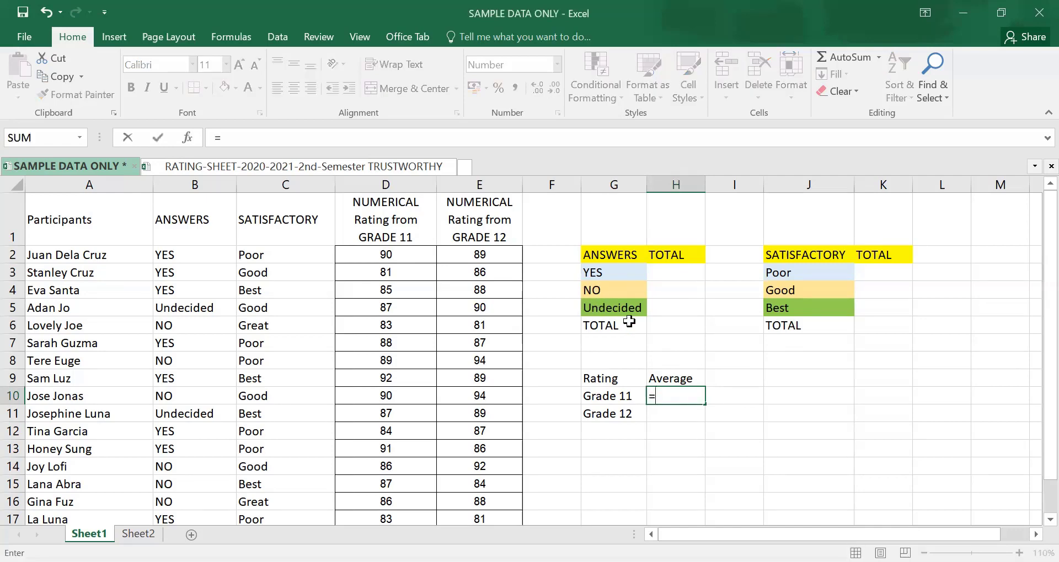
{"action": "type", "text": "AVERAGE("}
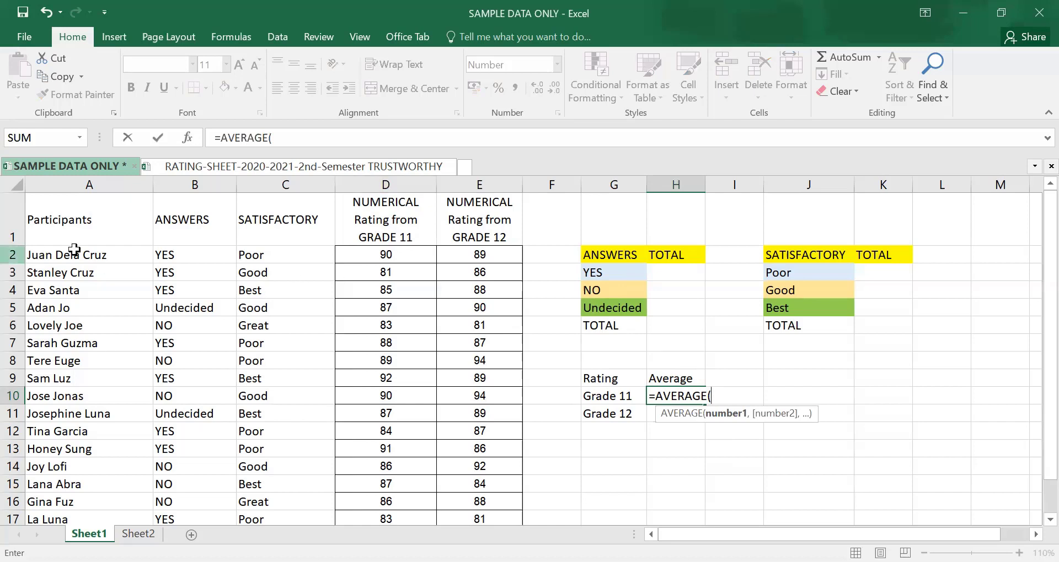
{"action": "left_click", "coordinate": [393, 255]}
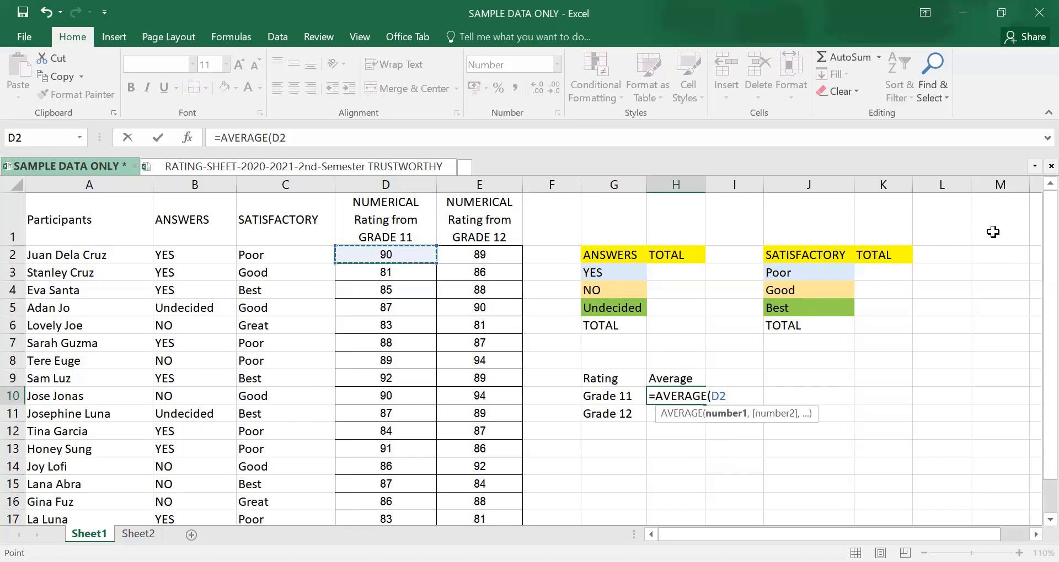
{"action": "left_click_drag", "start_coordinate": [1034, 219], "coordinate": [1032, 282]}
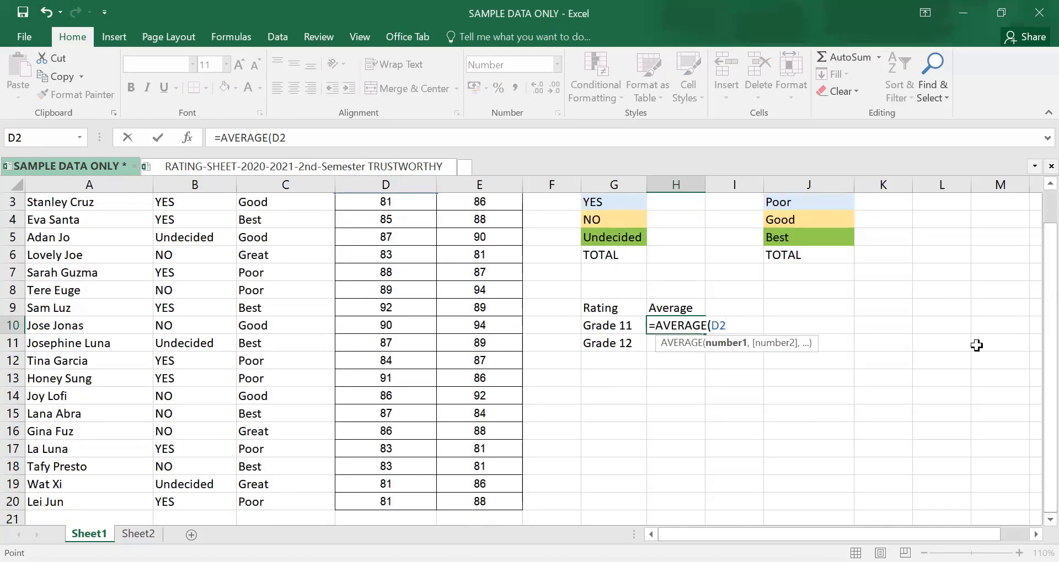
{"action": "left_click_drag", "start_coordinate": [1032, 363], "coordinate": [1032, 305]}
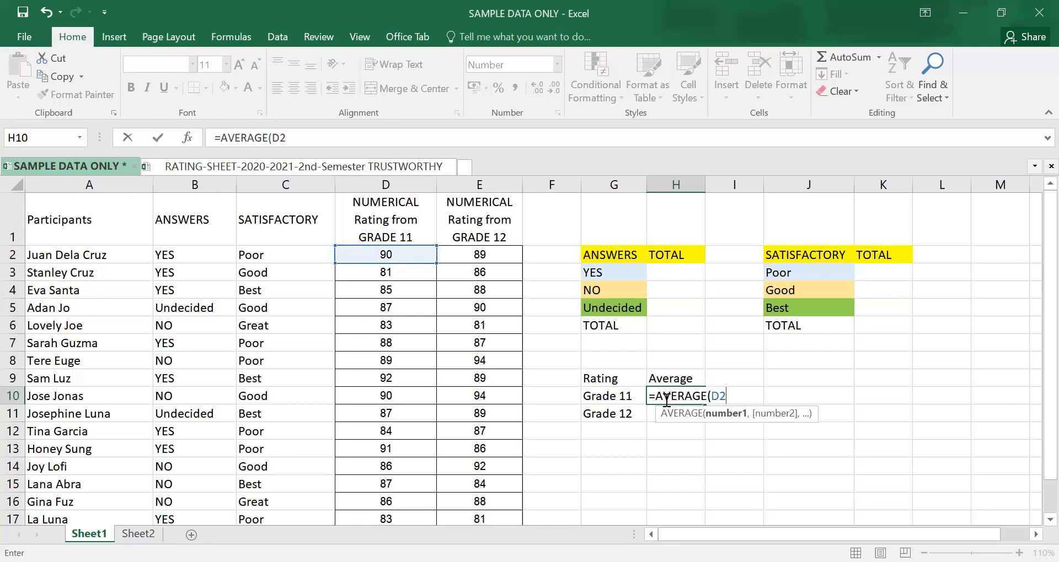
{"action": "type", "text": ":D20"}
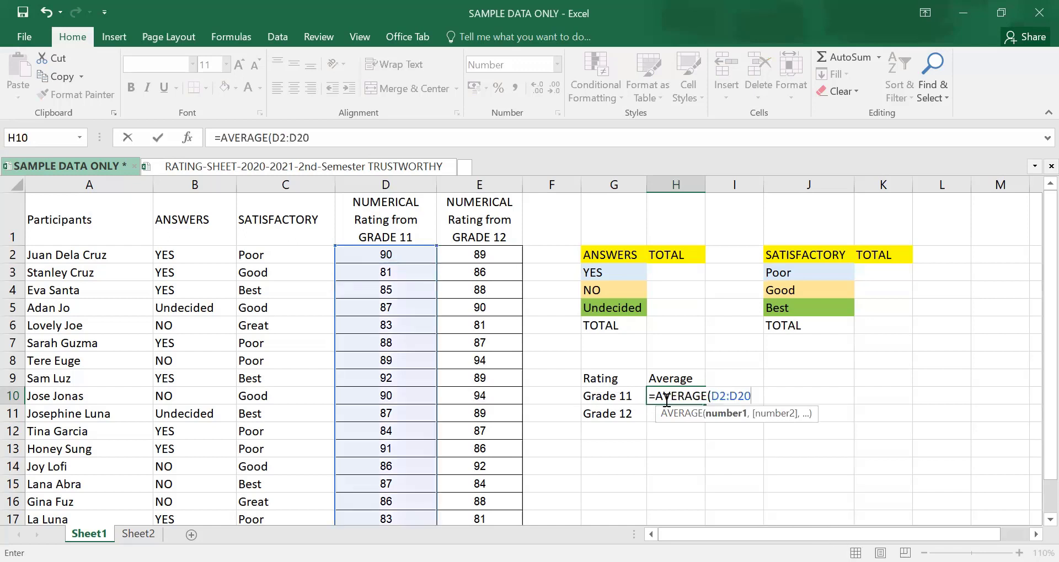
{"action": "type", "text": ")"}
{"action": "key", "text": "Return"}
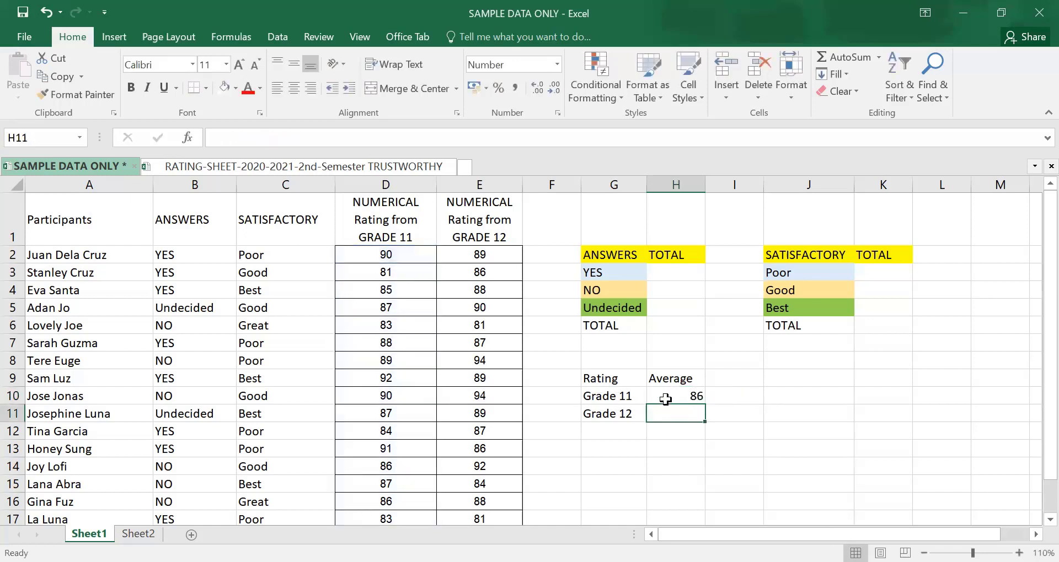
- Clear the average formula from cell H10
{"action": "left_click", "coordinate": [686, 397]}
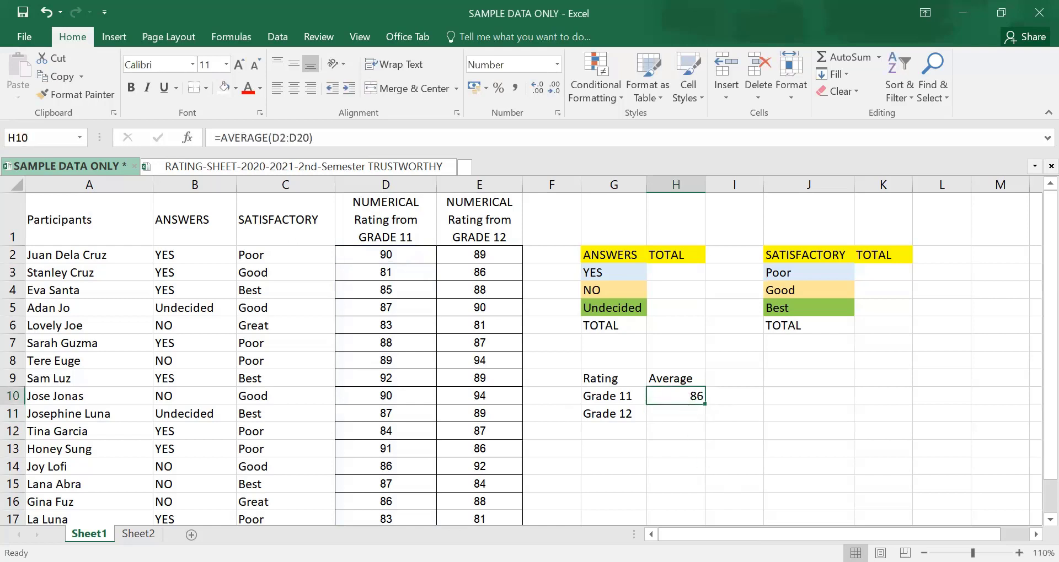
{"action": "key", "text": "Delete"}
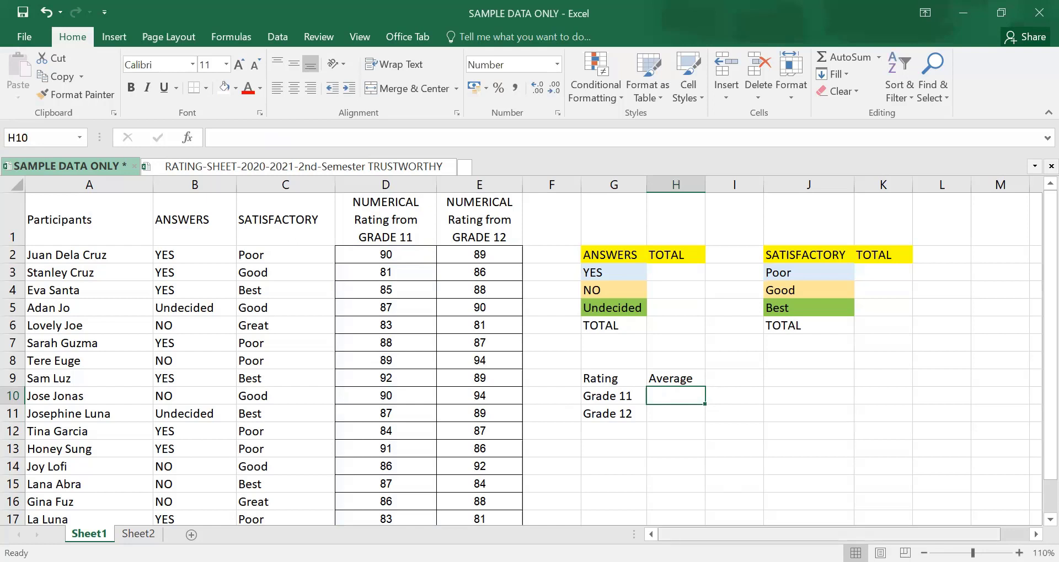
{"action": "type", "text": "+"}
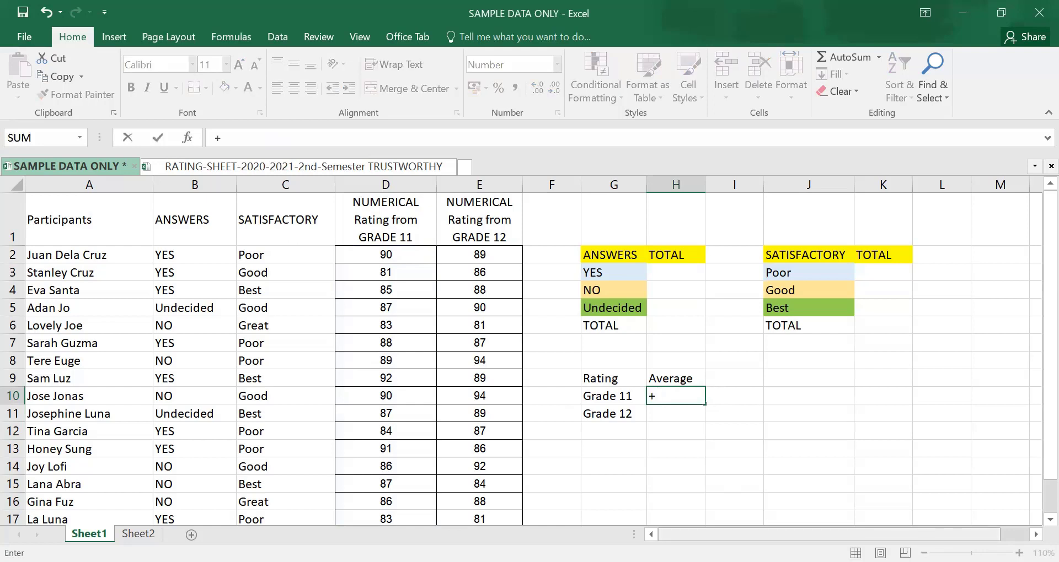
{"action": "type", "text": "AVER"}
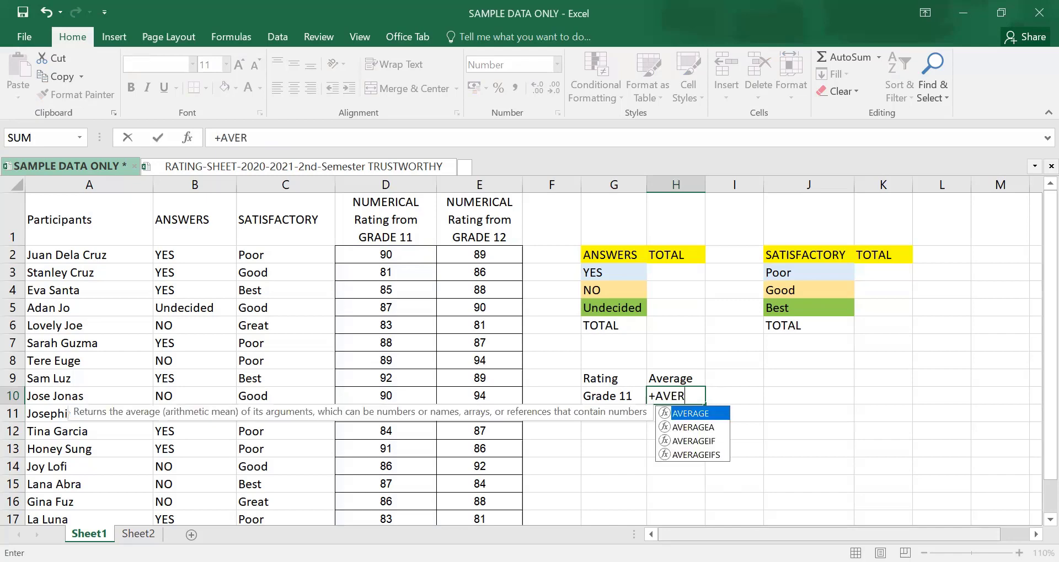
{"action": "key", "text": "Escape"}
- Enter an AVERAGE formula in H10 that covers the Grade 11 ratings in D2:D20
{"action": "type", "text": "="}
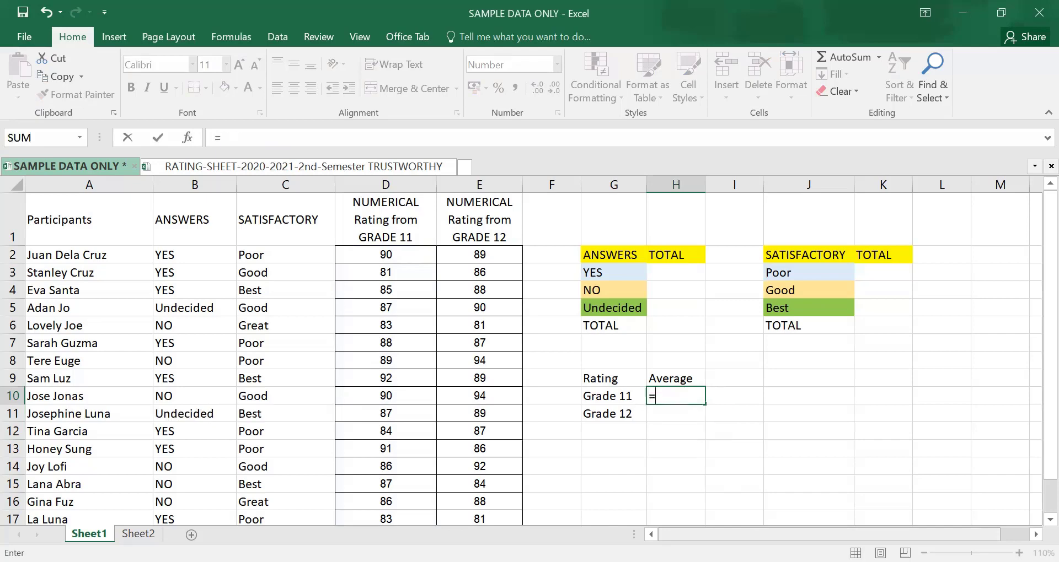
{"action": "type", "text": "AVERAGE"}
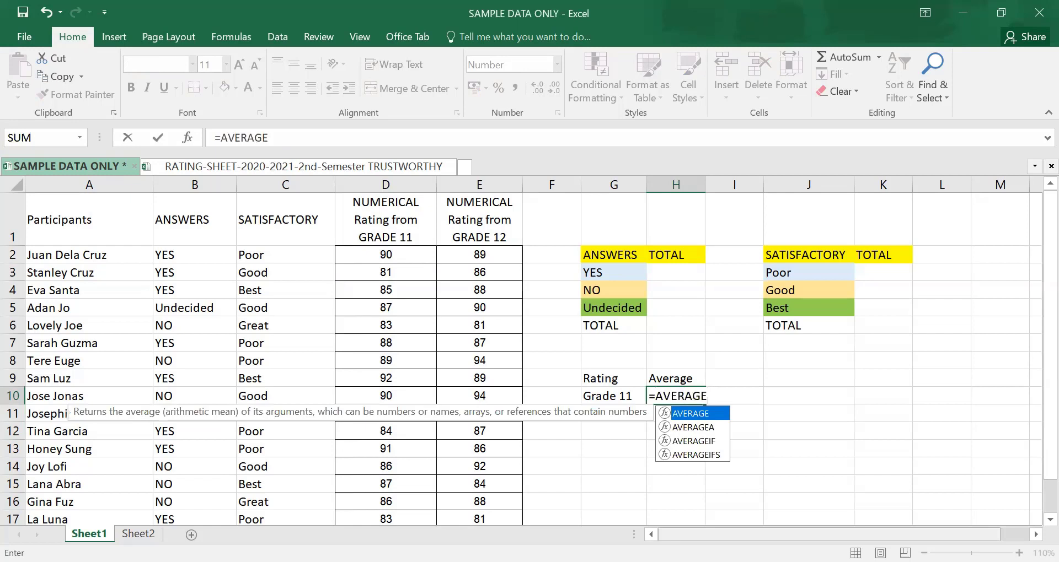
{"action": "type", "text": "("}
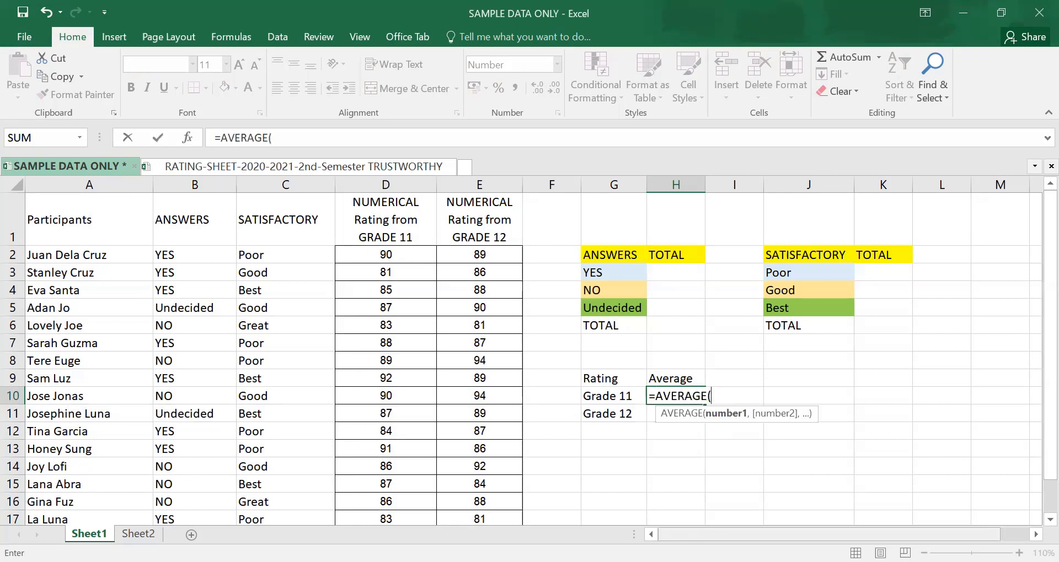
{"action": "left_click", "coordinate": [415, 253]}
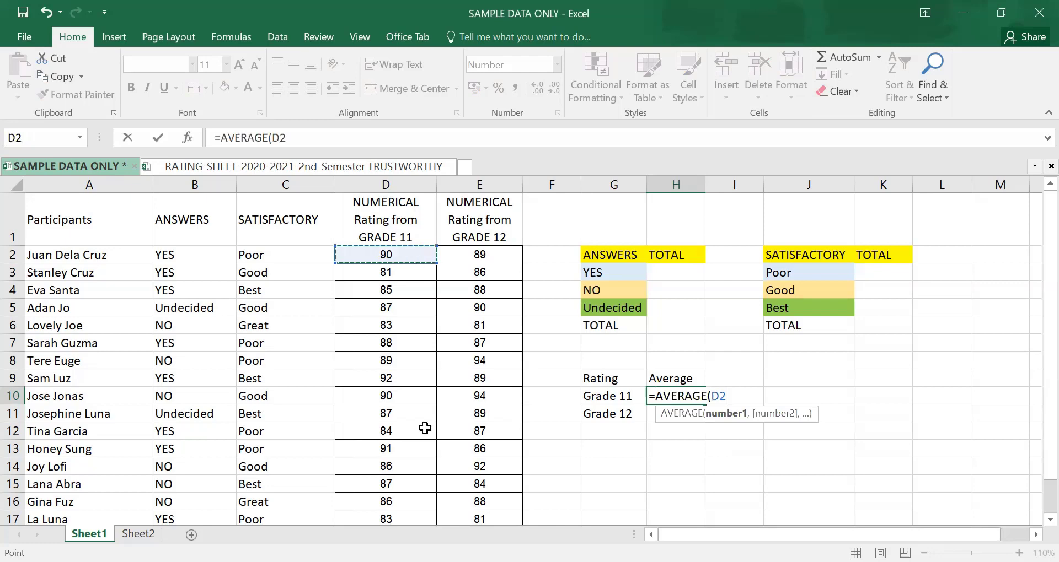
{"action": "left_click_drag", "start_coordinate": [424, 429], "coordinate": [401, 488]}
{"action": "scroll", "coordinate": [402, 489], "scroll_direction": "down", "scroll_amount": 1}
{"action": "key", "text": "Return"}
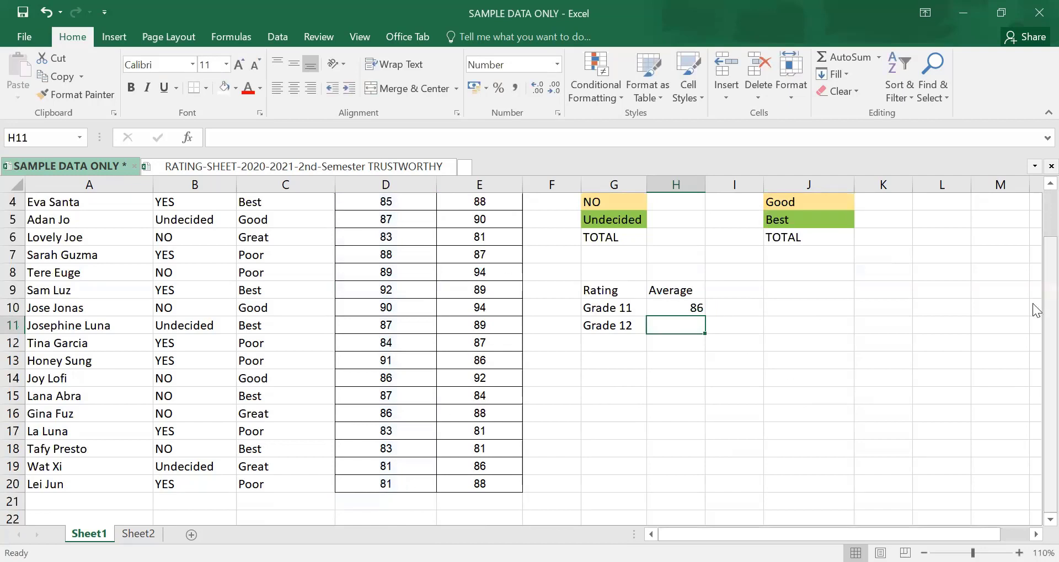
- Try to switch the range in the H10 average formula from column D to column E, and undo the edit
{"action": "left_click_drag", "start_coordinate": [1032, 353], "coordinate": [1034, 307]}
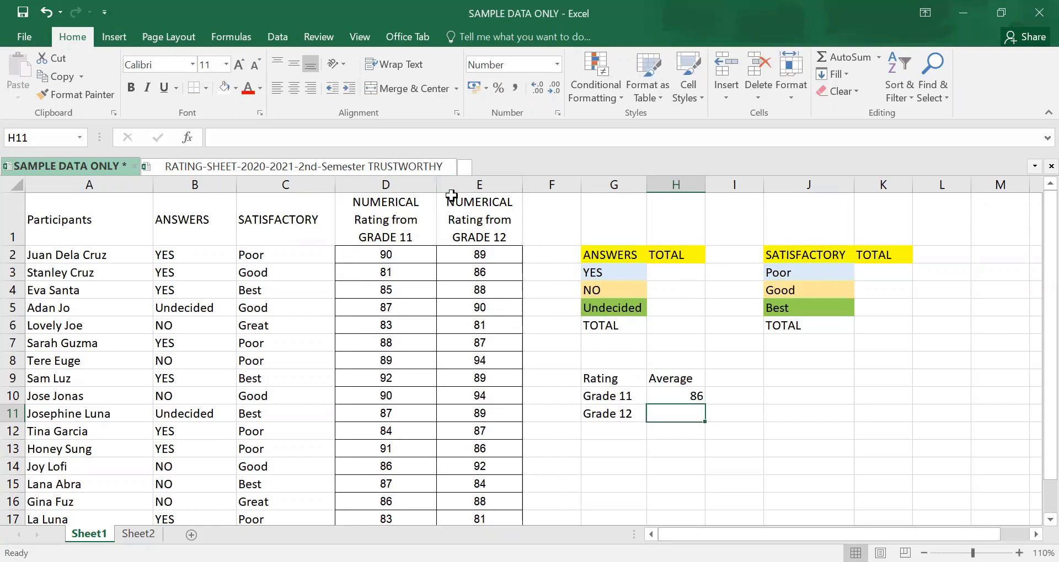
{"action": "left_click", "coordinate": [687, 397]}
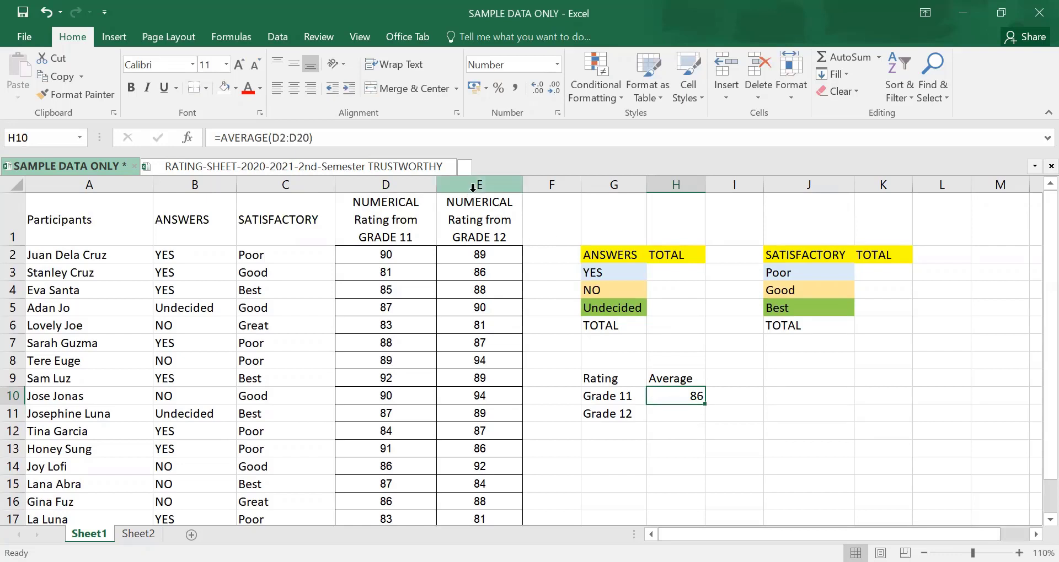
{"action": "left_click", "coordinate": [278, 137]}
{"action": "key", "text": "BackSpace"}
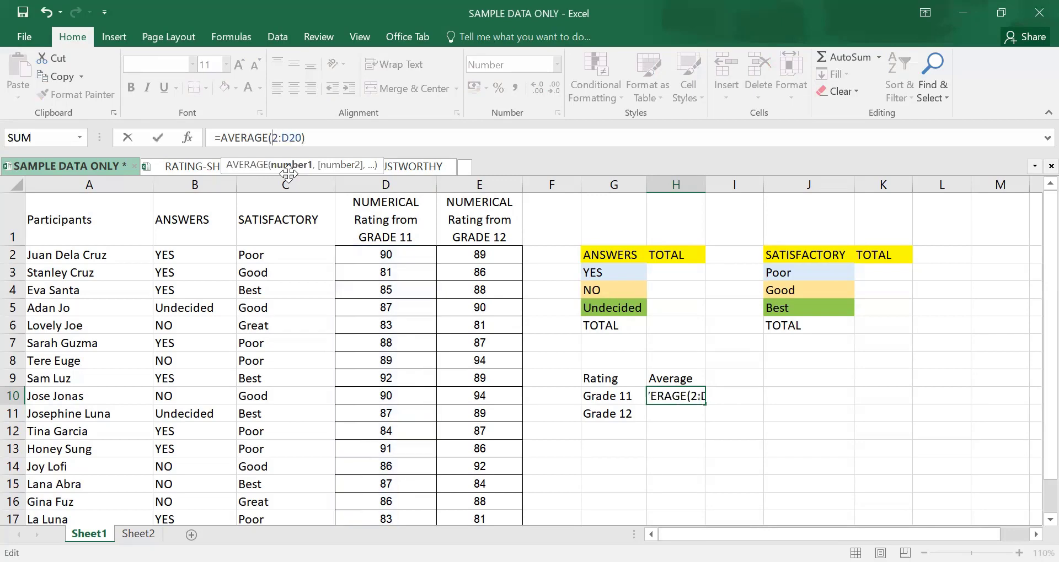
{"action": "type", "text": "@"}
{"action": "key", "text": "BackSpace"}
{"action": "type", "text": "E"}
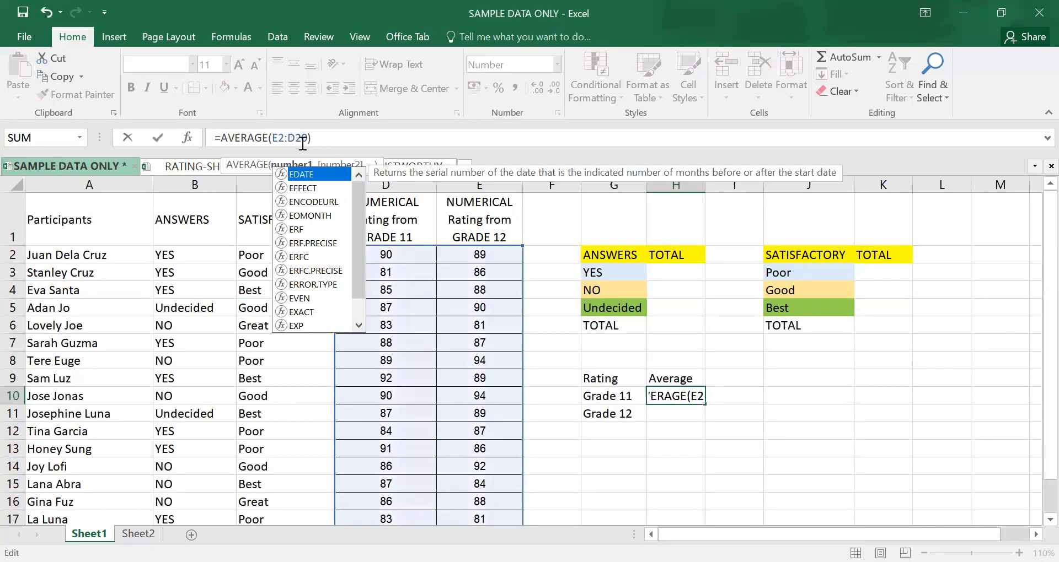
{"action": "left_click", "coordinate": [293, 138]}
{"action": "key", "text": "Delete"}
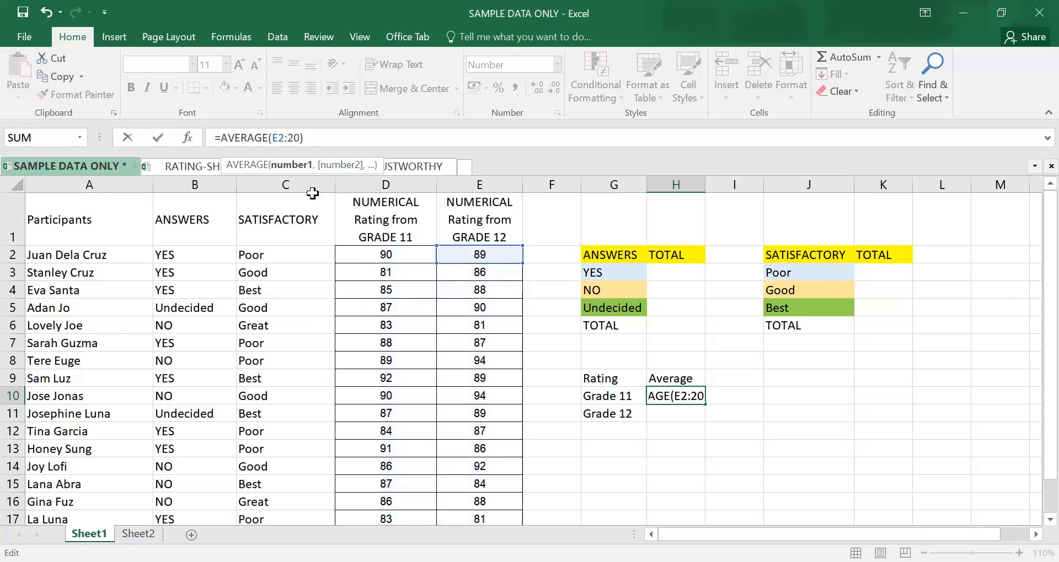
{"action": "key", "text": "Return"}
{"action": "key", "text": "ctrl+z"}
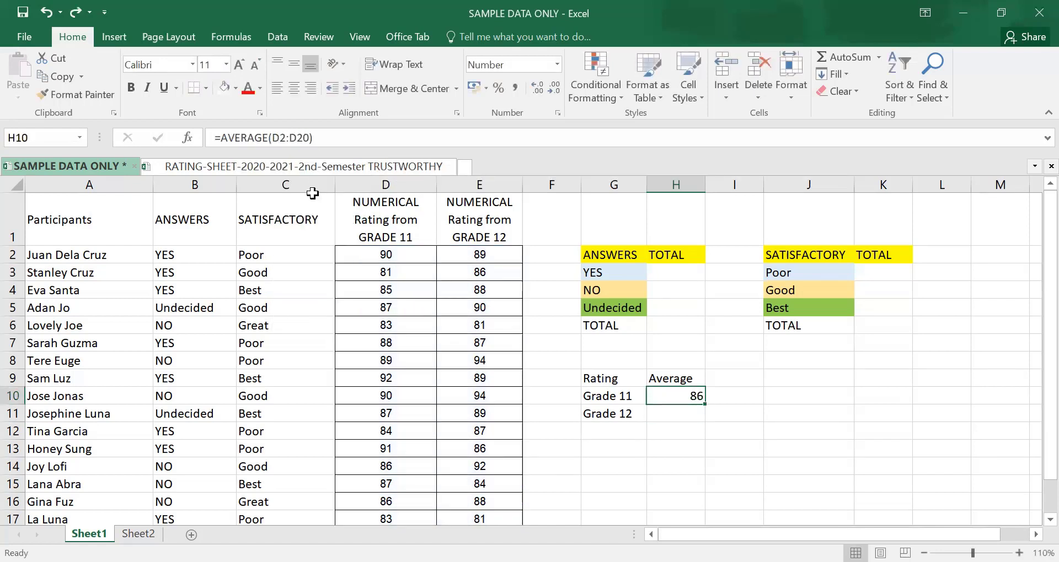
- Calculate the Grade 12 average in cell H11 with the formula =AVERAGE(E2:E20)
{"action": "key", "text": "Right"}
{"action": "key", "text": "Down"}
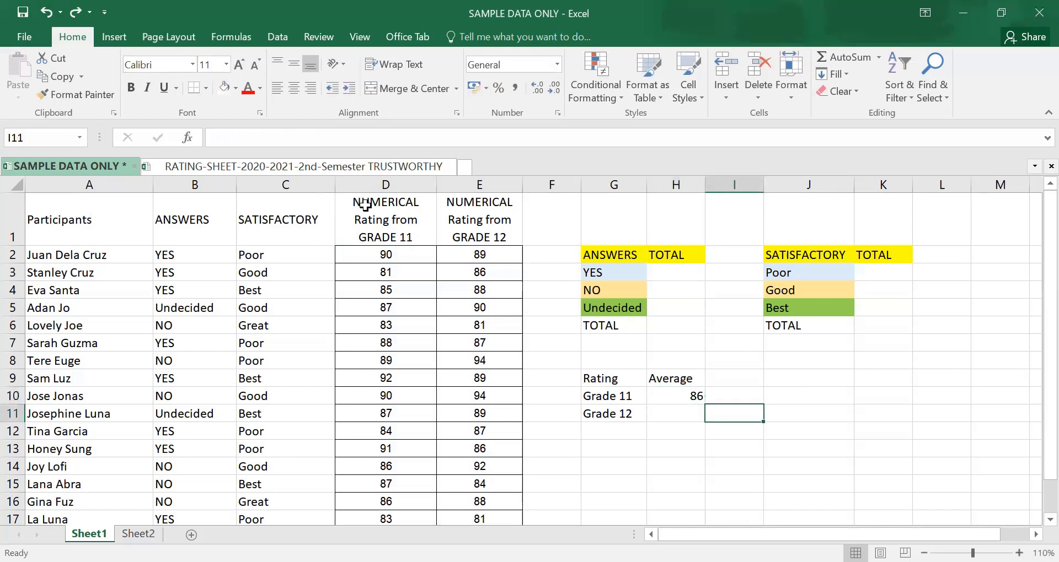
{"action": "key", "text": "Left"}
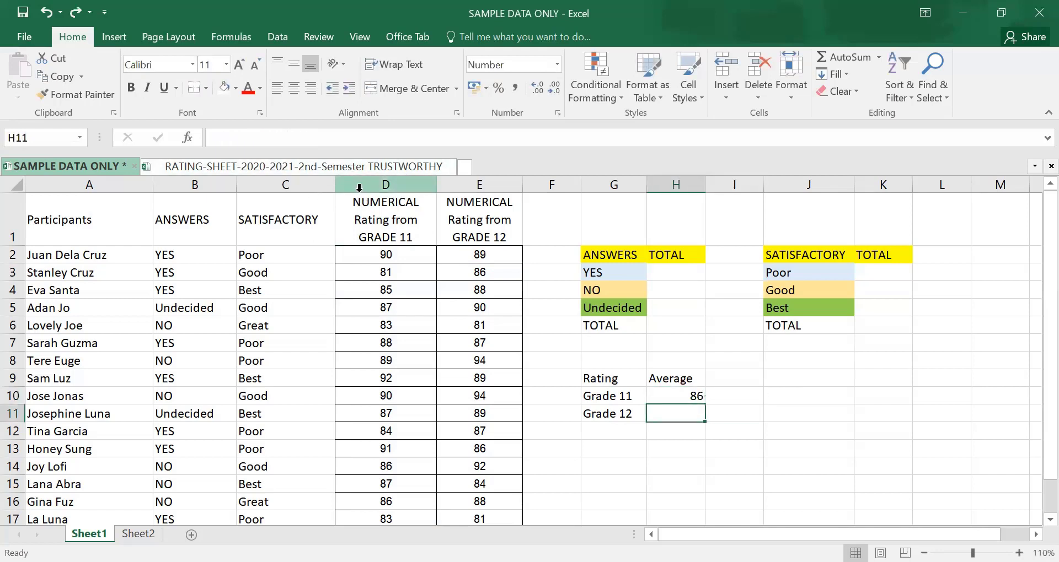
{"action": "type", "text": "="}
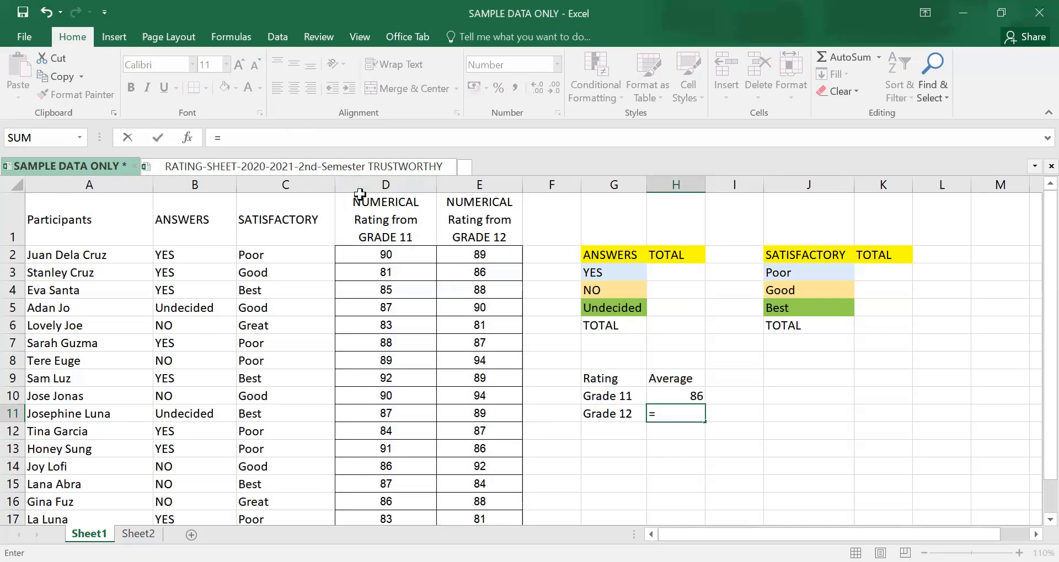
{"action": "type", "text": "AVERAGE"}
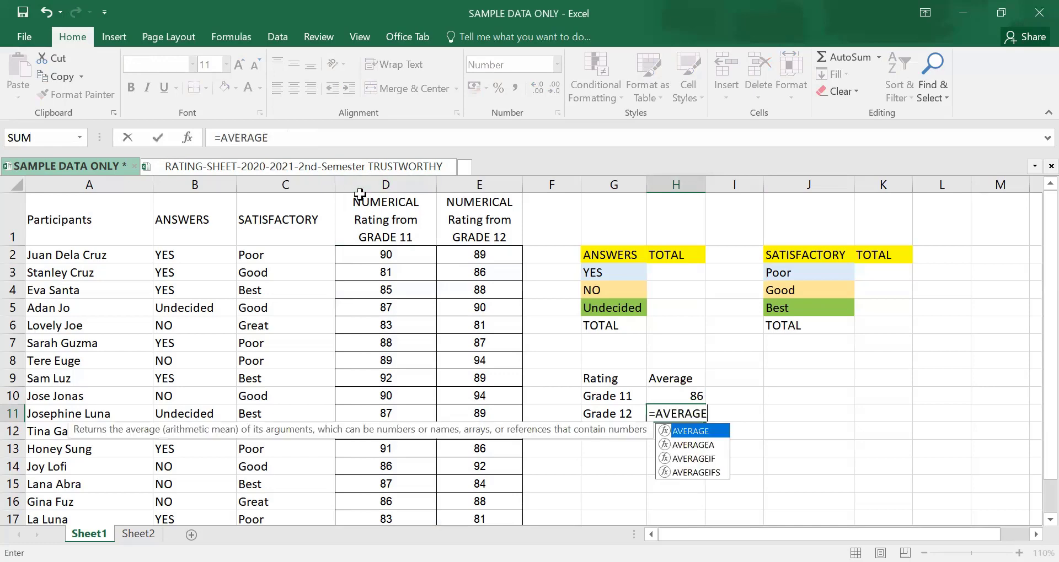
{"action": "type", "text": "("}
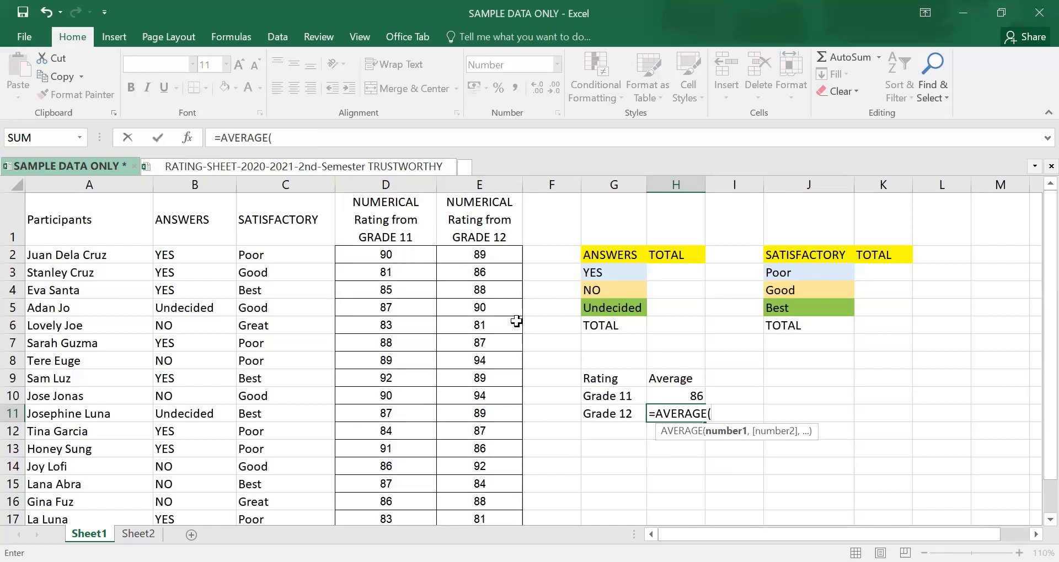
{"action": "type", "text": "E2:"}
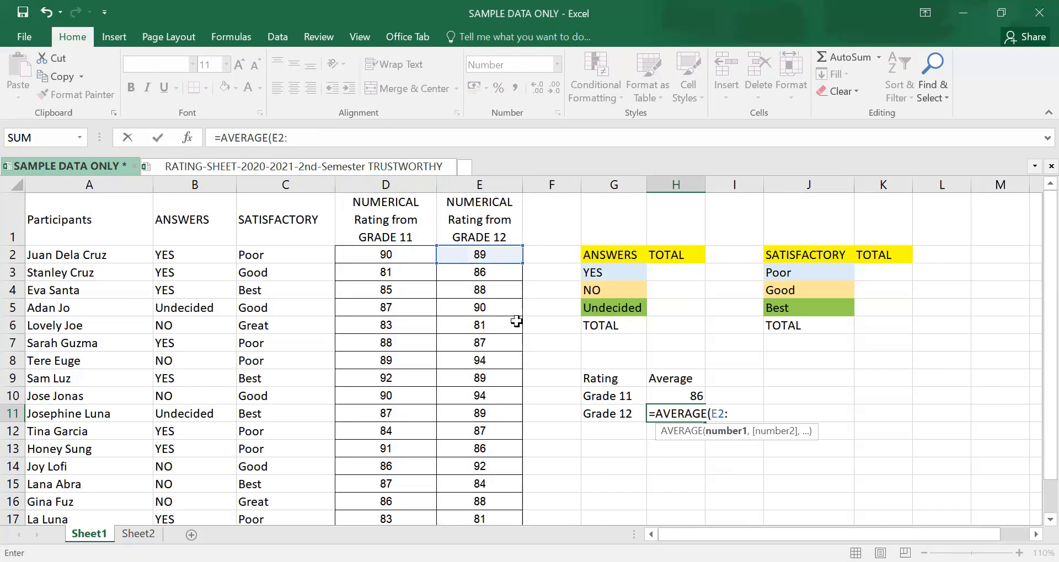
{"action": "type", "text": "E20"}
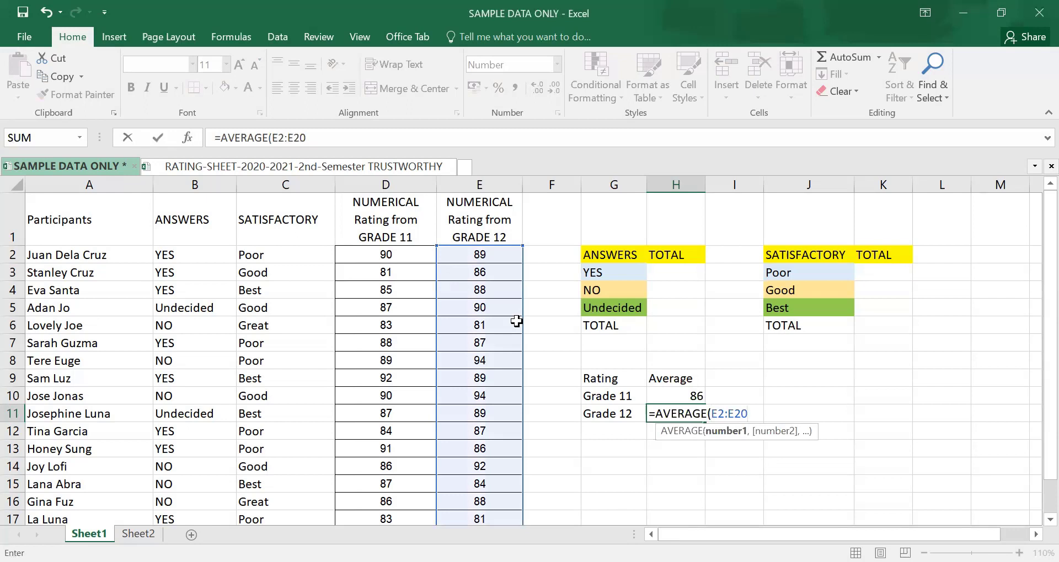
{"action": "type", "text": ")"}
{"action": "key", "text": "Return"}
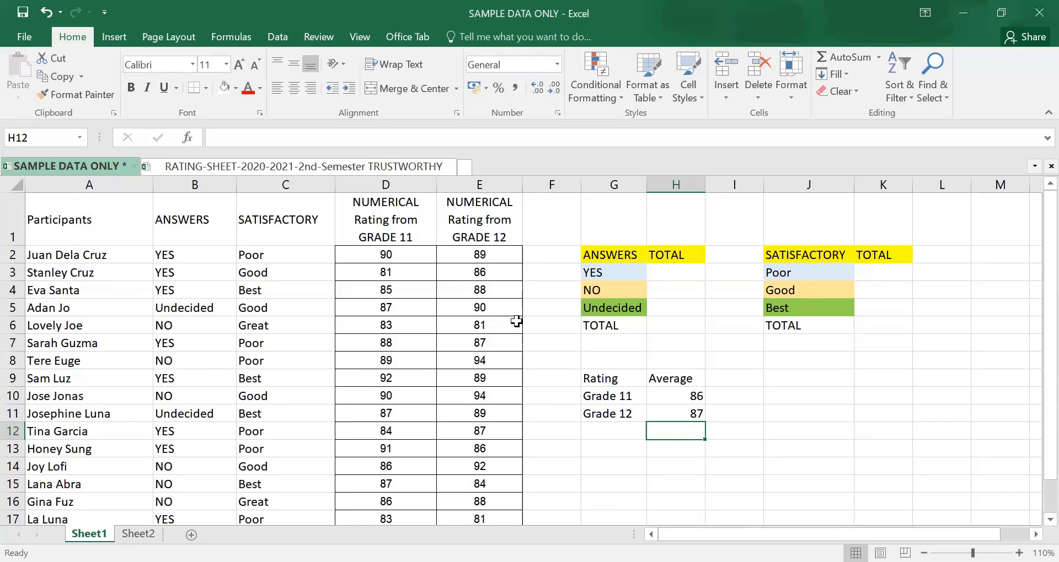
- Examine the cell range used by the Grade 11 average formula in H10, leaving the formula without edits
{"action": "left_click", "coordinate": [696, 397]}
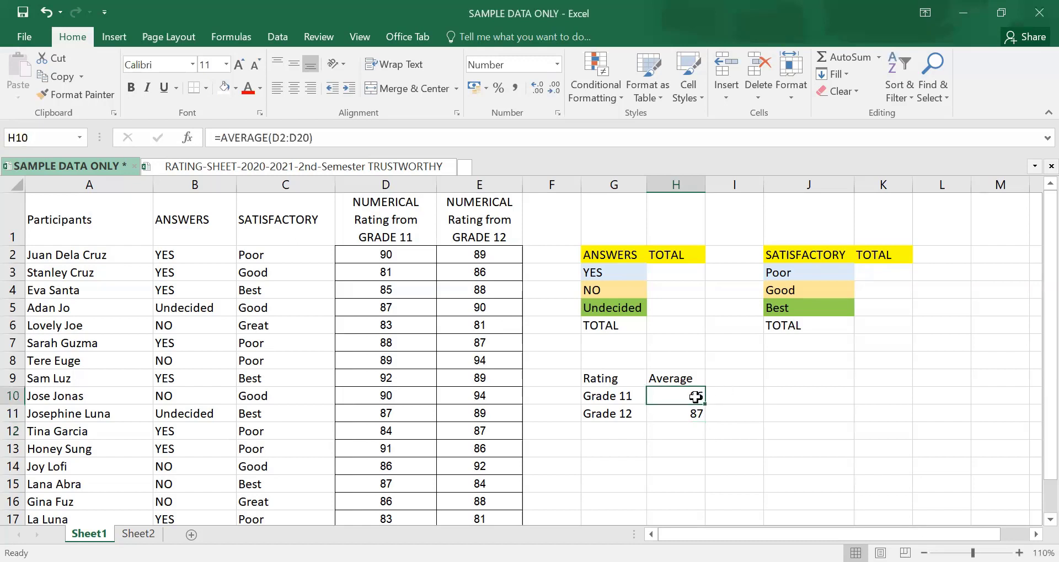
{"action": "double_click", "coordinate": [276, 138]}
{"action": "left_click_drag", "start_coordinate": [290, 138], "coordinate": [307, 138]}
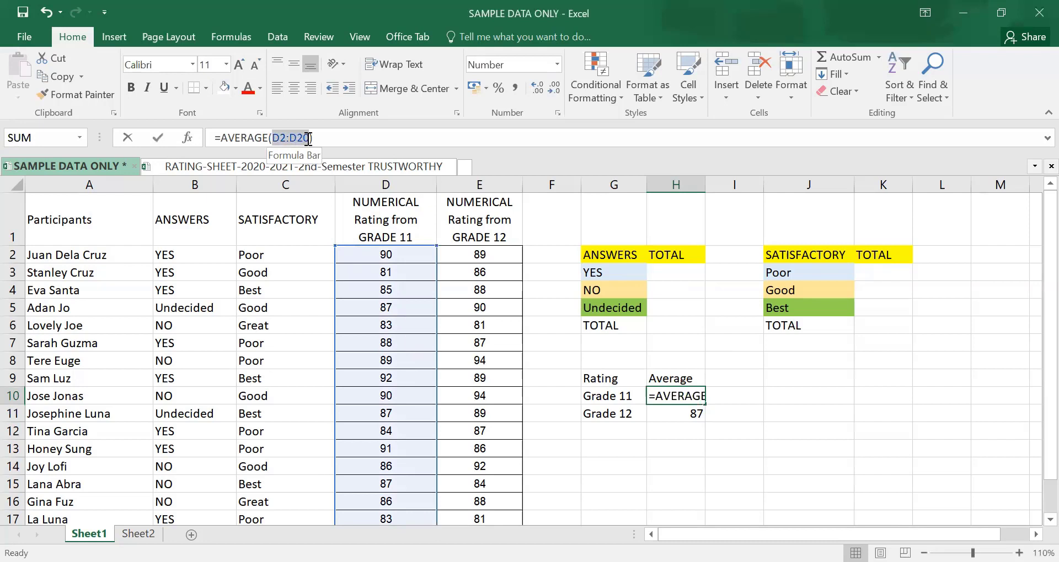
{"action": "left_click", "coordinate": [656, 415]}
{"action": "type", "text": ")"}
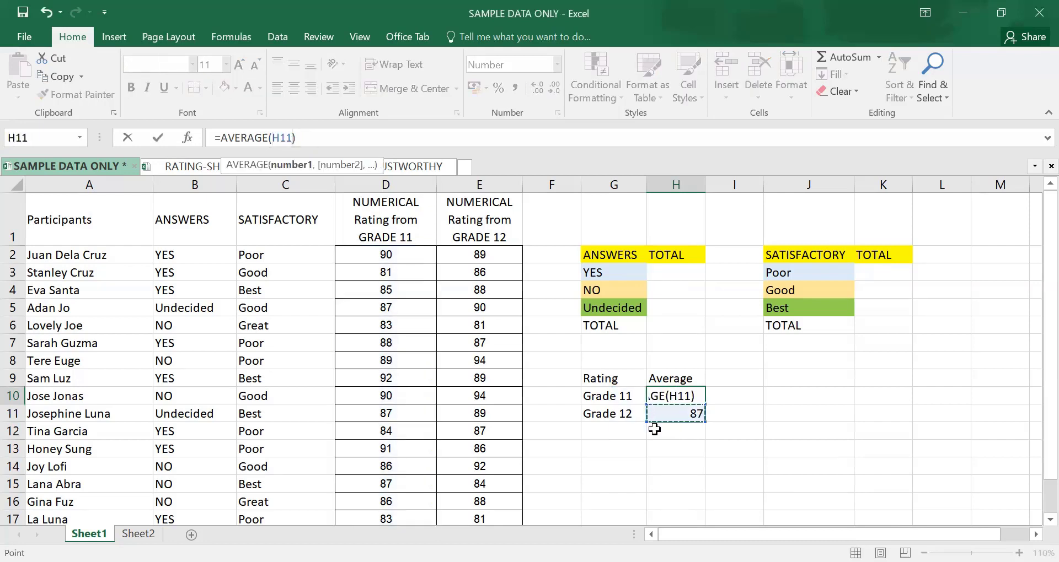
{"action": "key", "text": "Escape"}
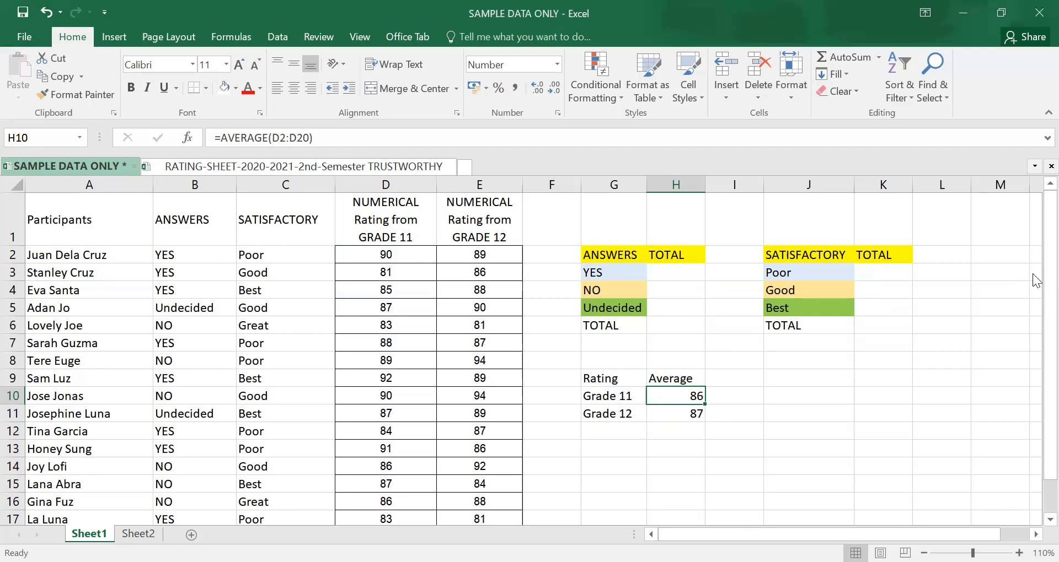
{"action": "scroll", "coordinate": [300, 286], "scroll_direction": "down", "scroll_amount": 1}
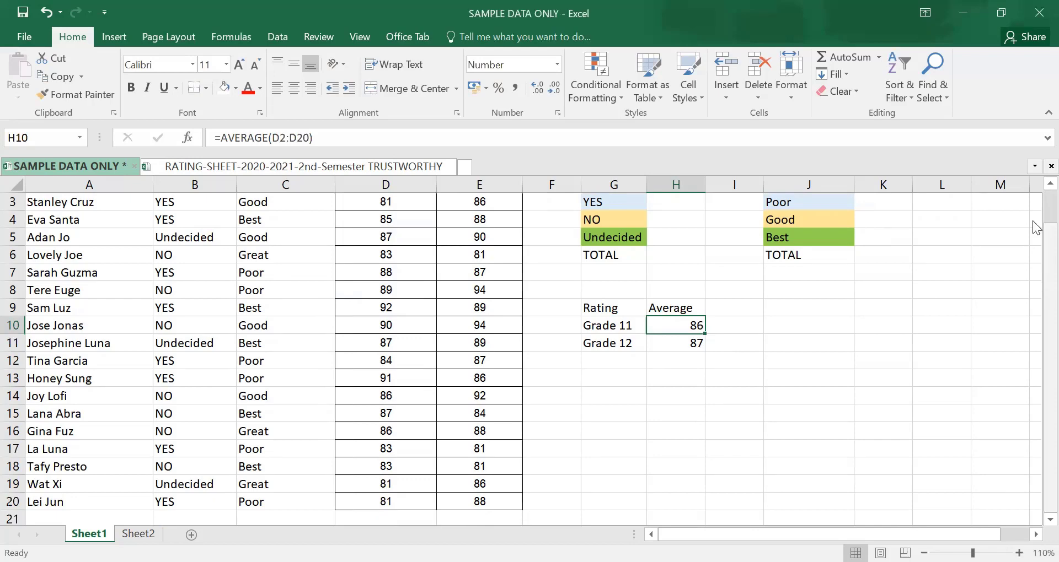
- Count the YES answers in cell H3 with the formula =COUNTIF(B2:B20,"YES")
{"action": "scroll", "coordinate": [1035, 227], "scroll_direction": "up", "scroll_amount": 1}
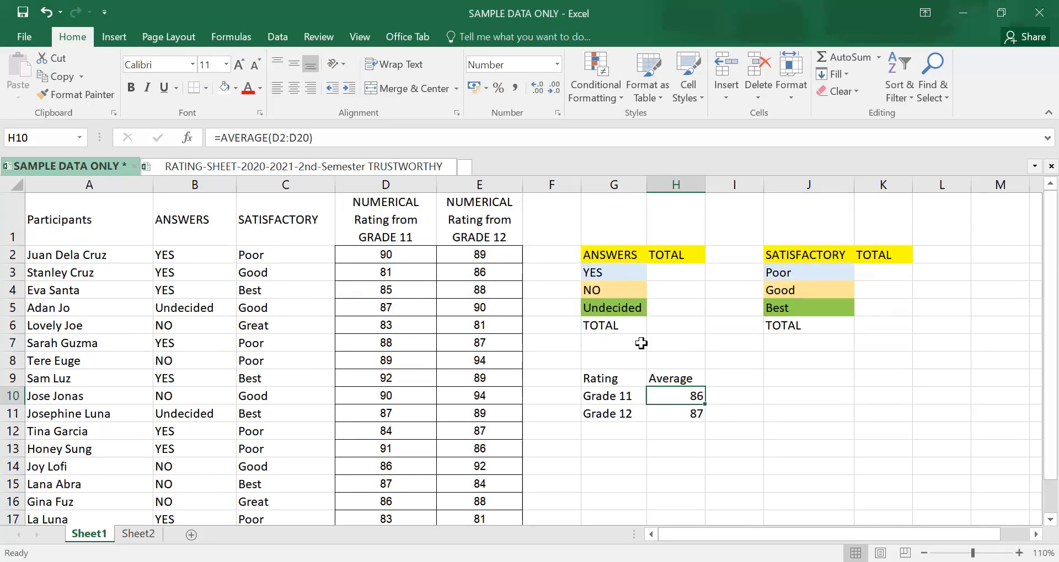
{"action": "left_click", "coordinate": [677, 274]}
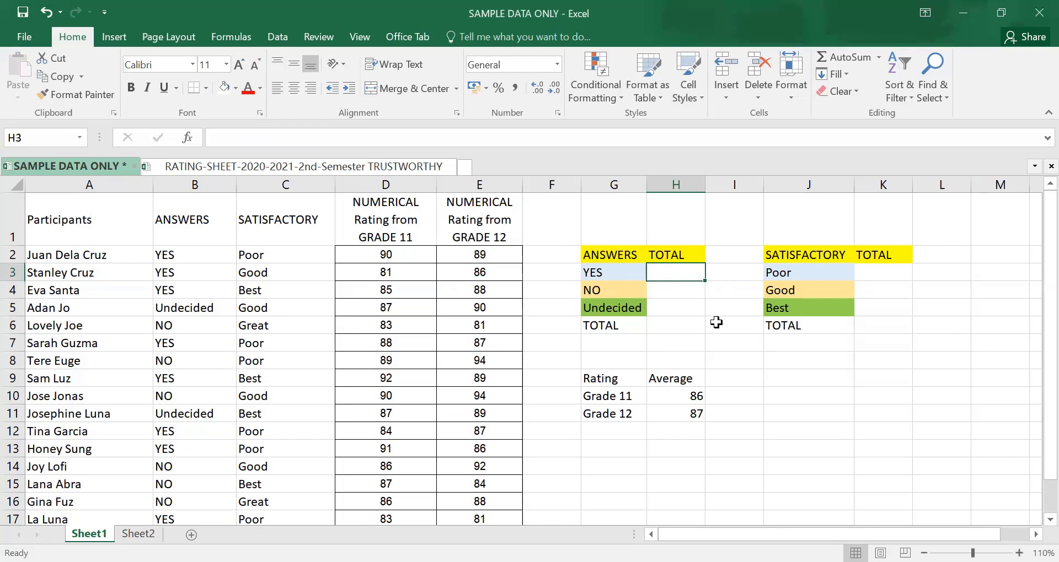
{"action": "type", "text": "="}
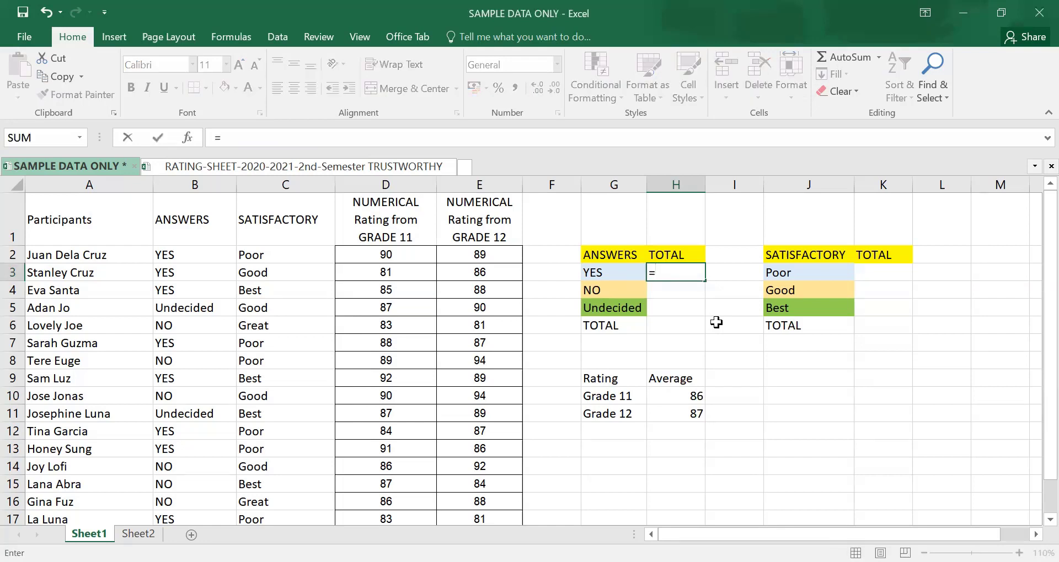
{"action": "type", "text": "COUNT"}
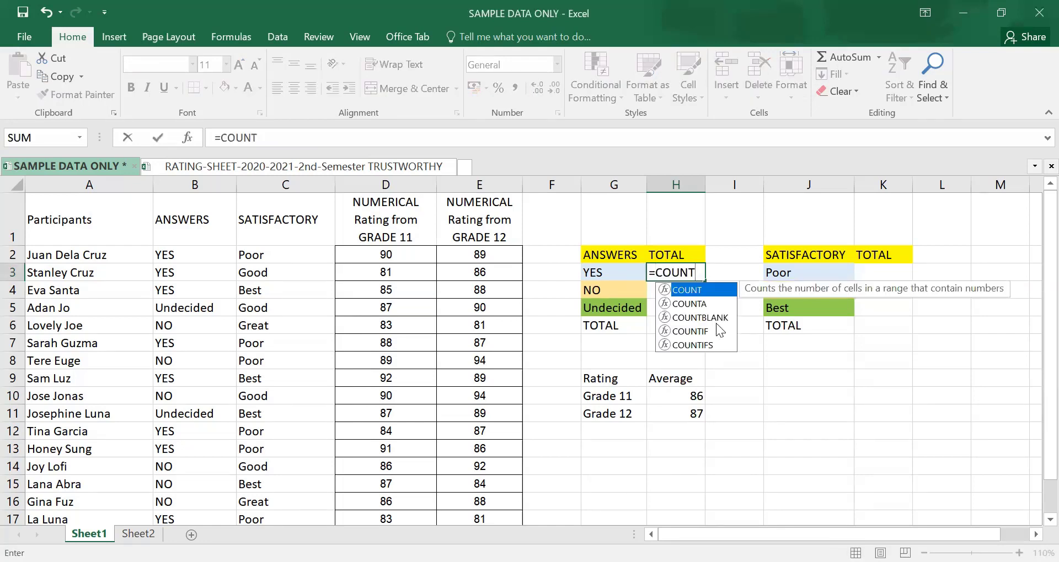
{"action": "type", "text": "IF"}
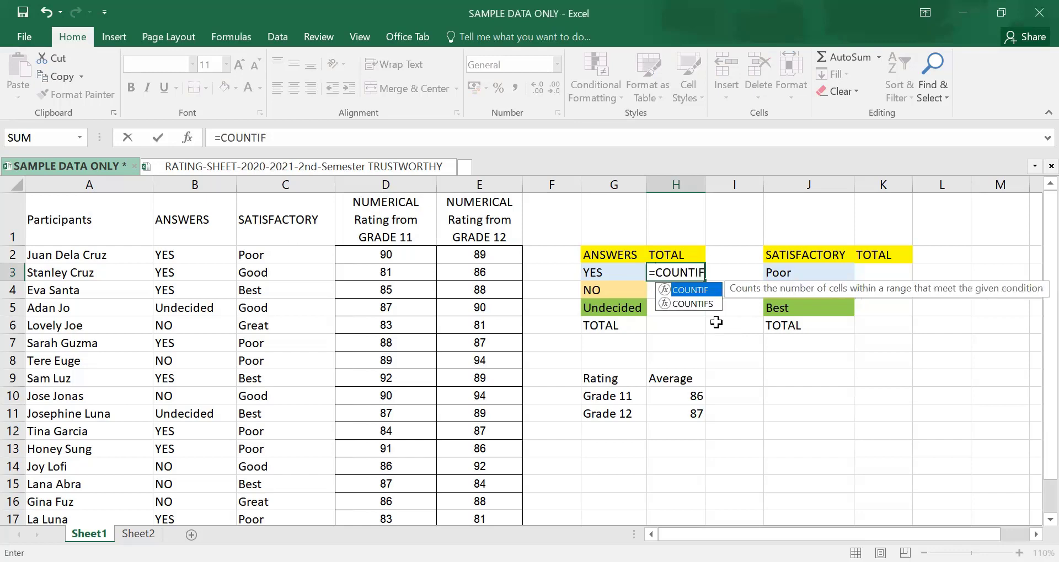
{"action": "type", "text": "("}
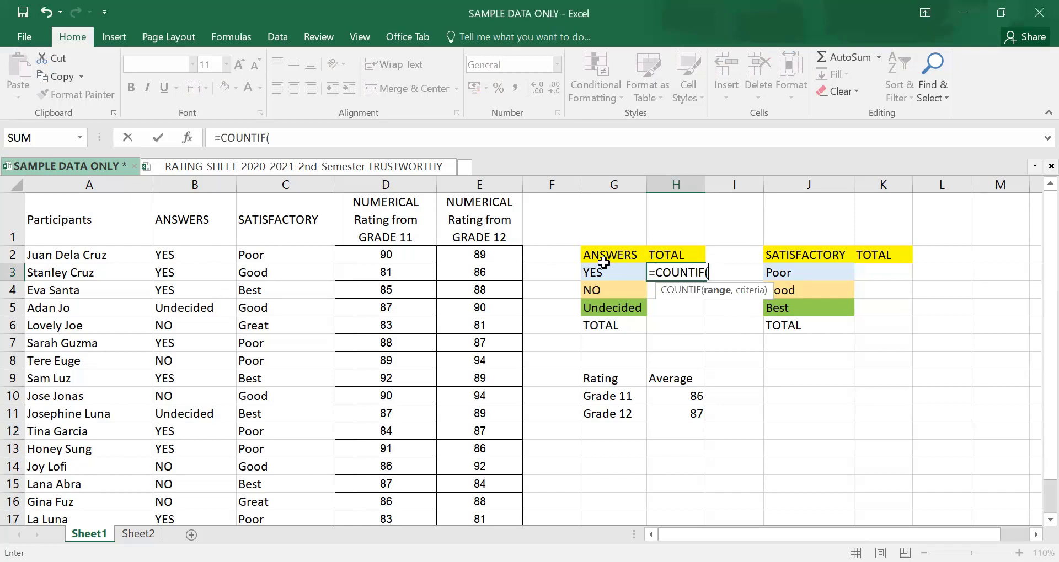
{"action": "left_click", "coordinate": [197, 250]}
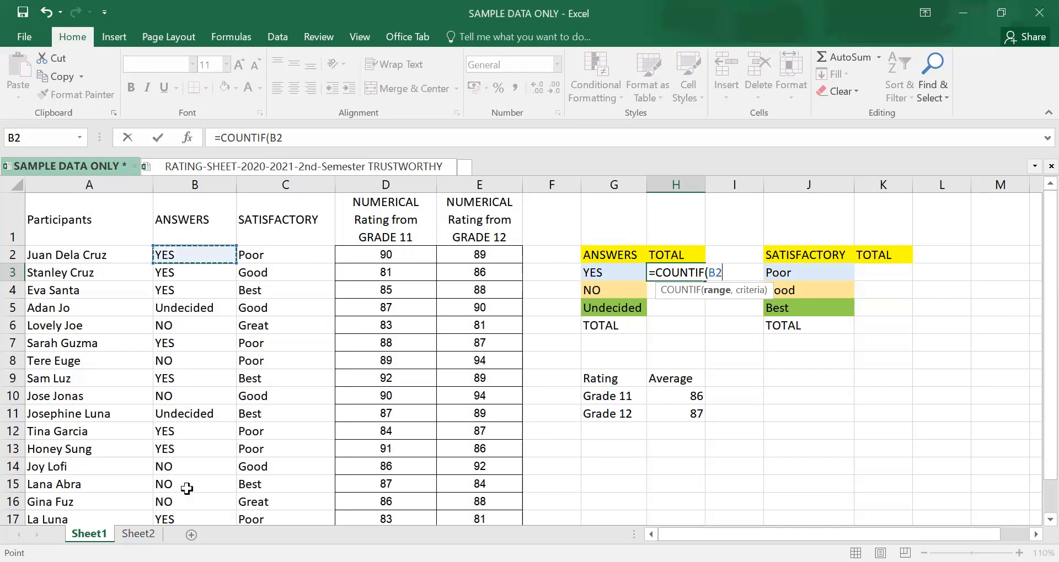
{"action": "key", "text": "ctrl+shift+Down"}
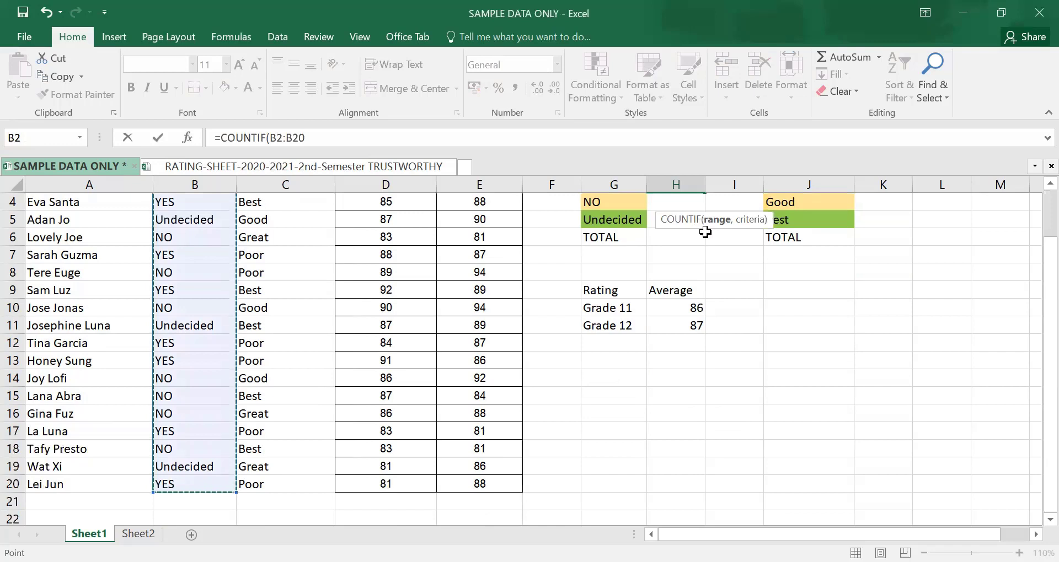
{"action": "left_click", "coordinate": [360, 136]}
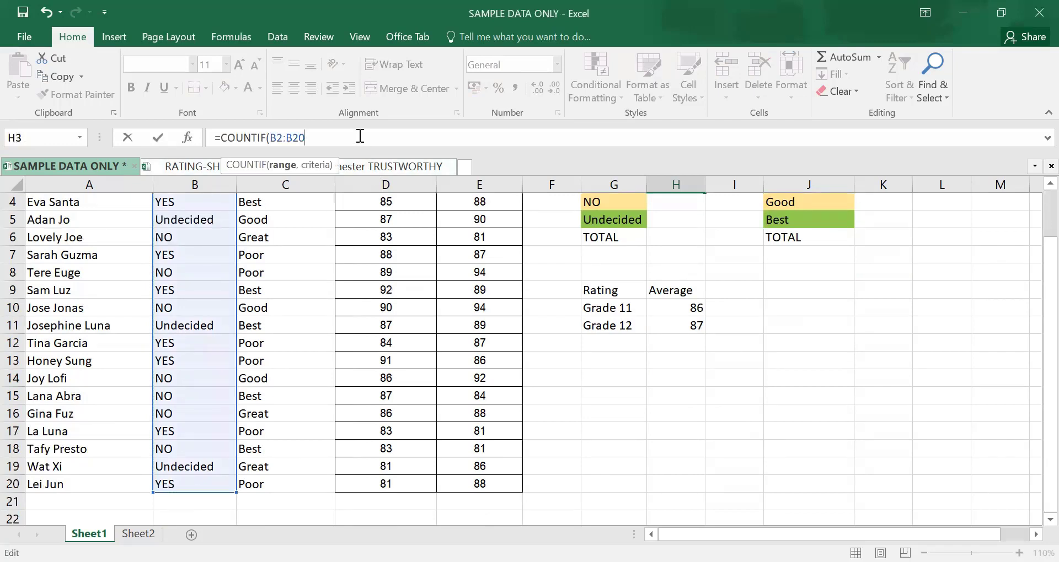
{"action": "type", "text": ",\"YES"}
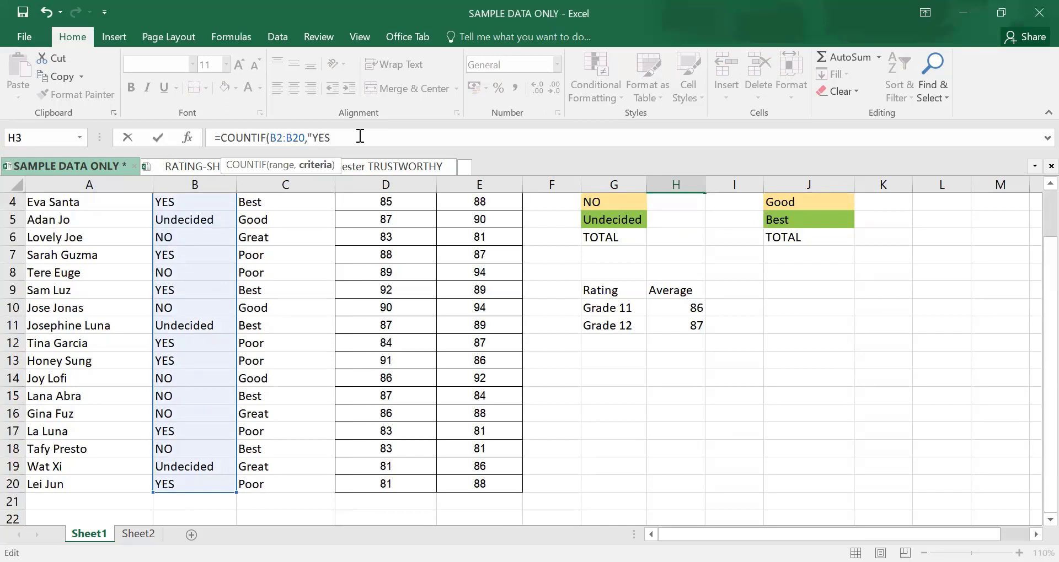
{"action": "type", "text": "\")"}
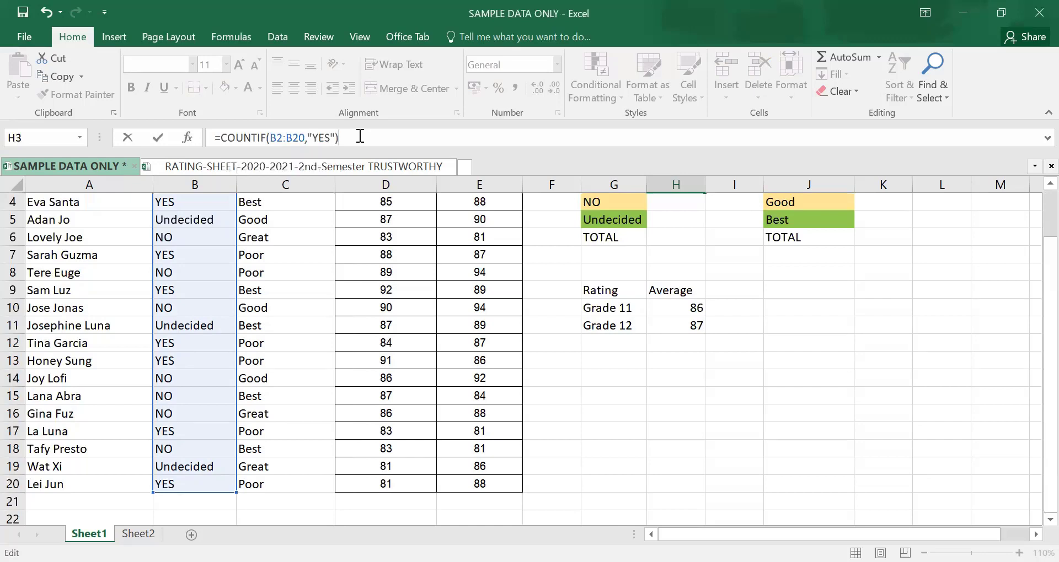
{"action": "key", "text": "Return"}
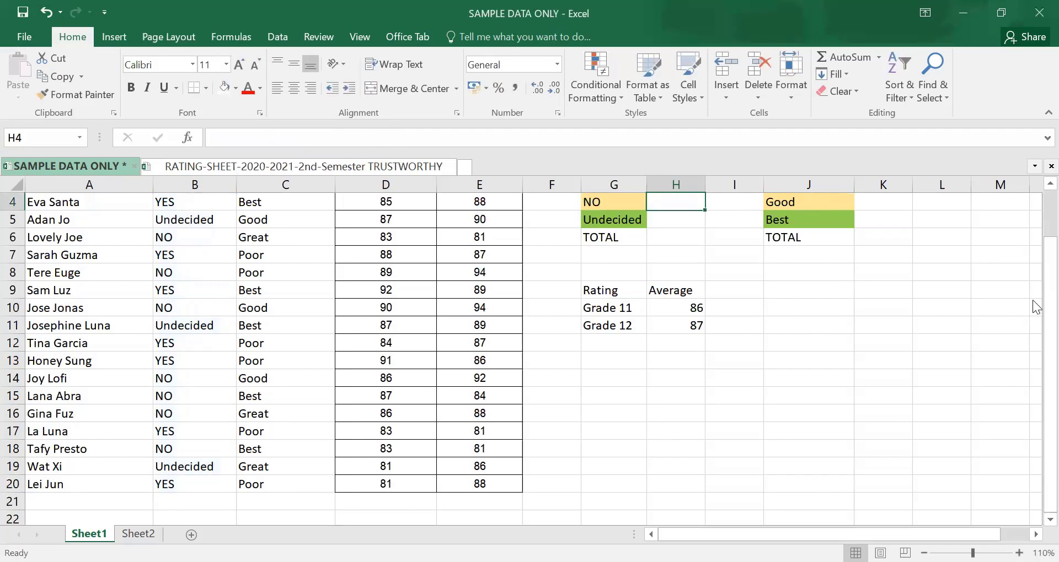
{"action": "scroll", "coordinate": [1036, 309], "scroll_direction": "up", "scroll_amount": 1}
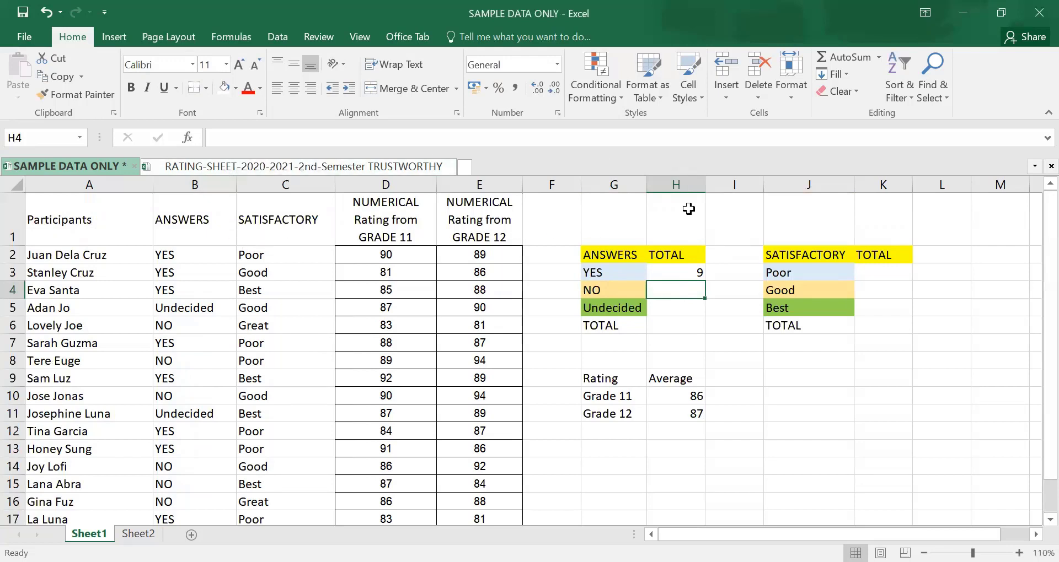
- Copy the YES count formula from H3 into cell H4 beside the NO label
{"action": "left_click", "coordinate": [682, 271]}
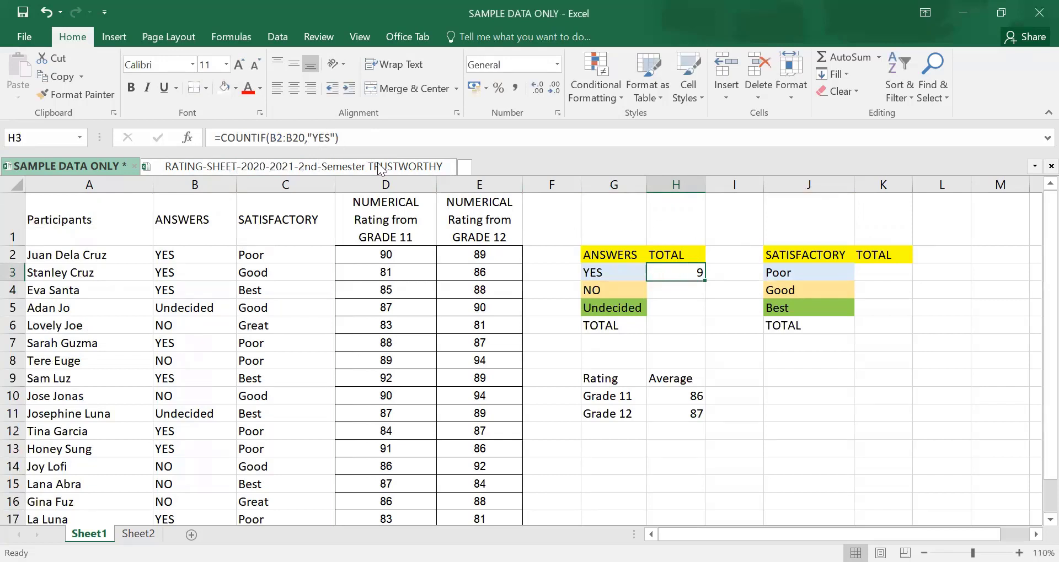
{"action": "left_click", "coordinate": [682, 289]}
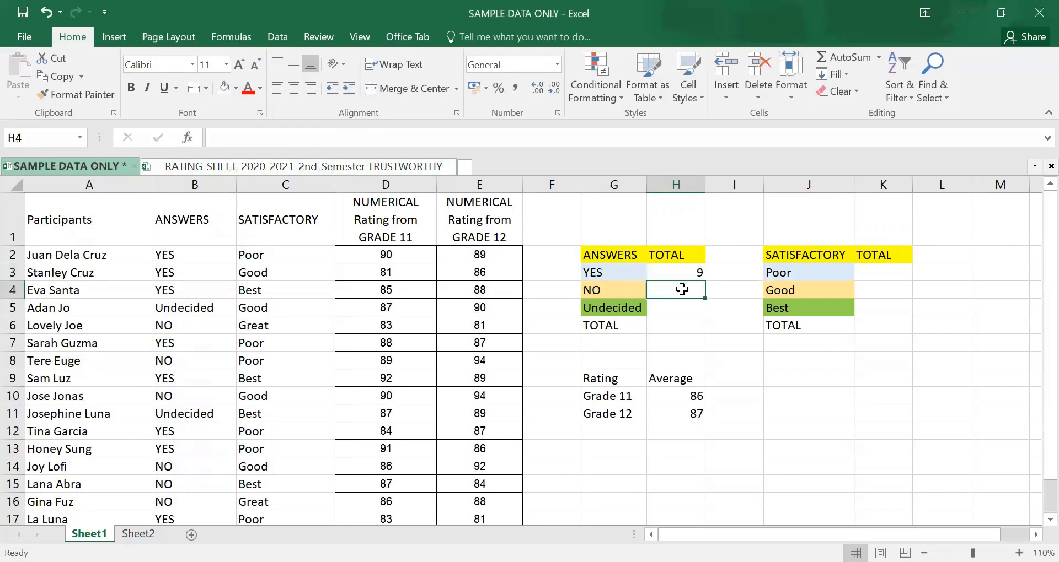
{"action": "key", "text": "ctrl+v"}
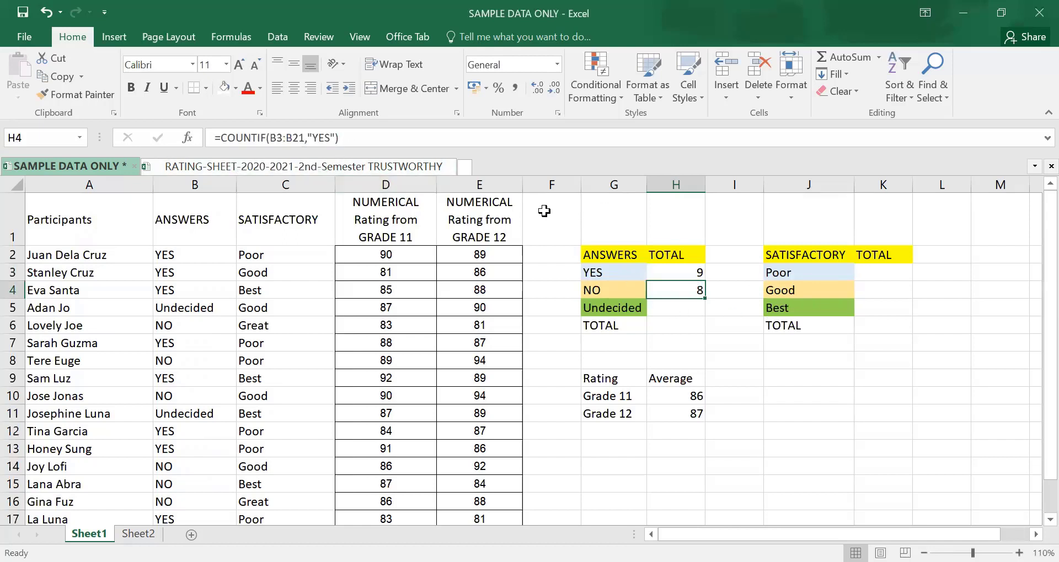
- Replace the criterion in the copied COUNTIF formula in H4 with "NO"
{"action": "left_click", "coordinate": [330, 138]}
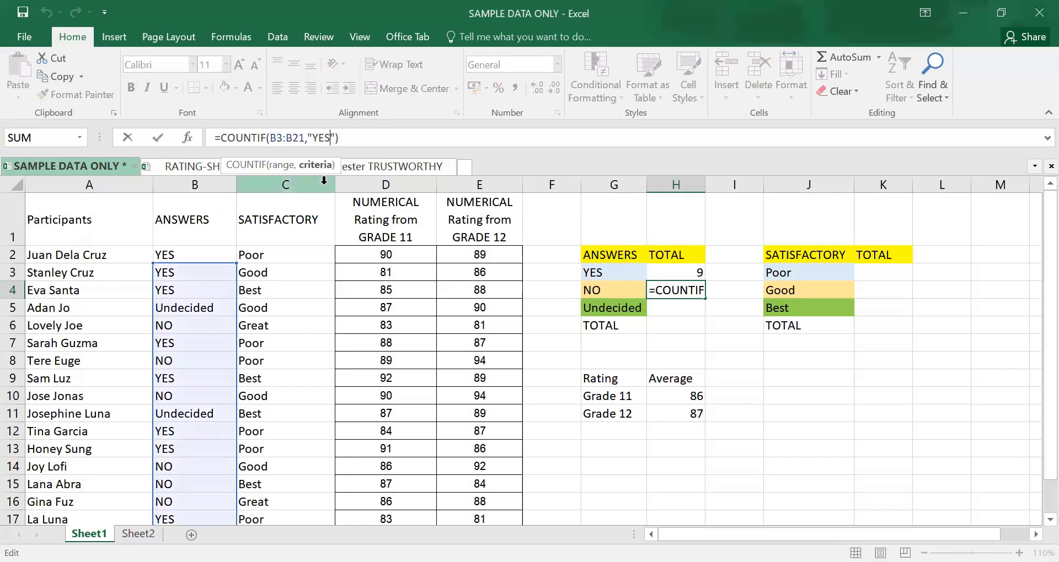
{"action": "key", "text": "BackSpace"}
{"action": "key", "text": "BackSpace"}
{"action": "key", "text": "BackSpace"}
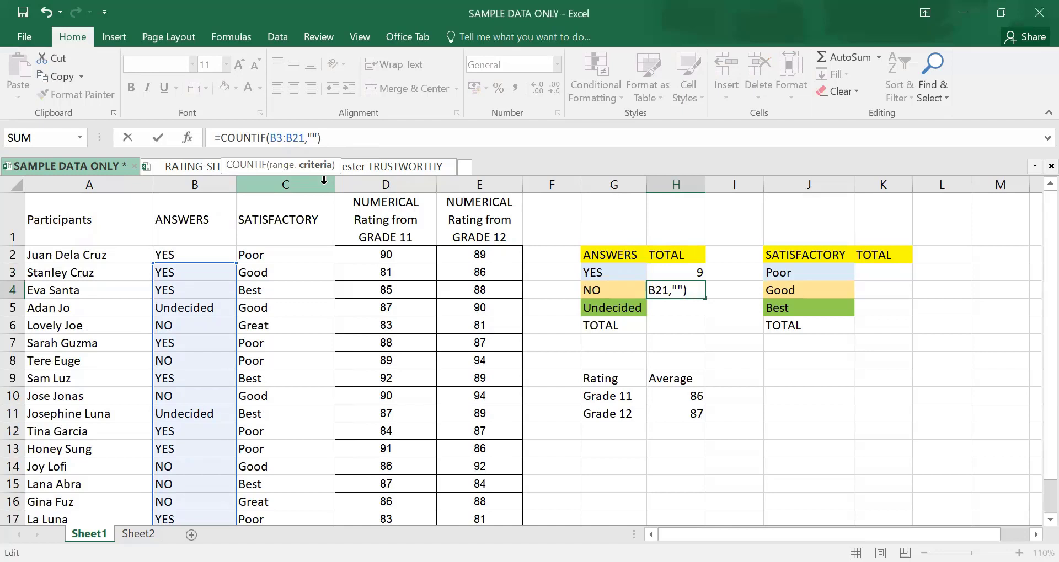
{"action": "type", "text": "no"}
{"action": "key", "text": "BackSpace"}
{"action": "key", "text": "BackSpace"}
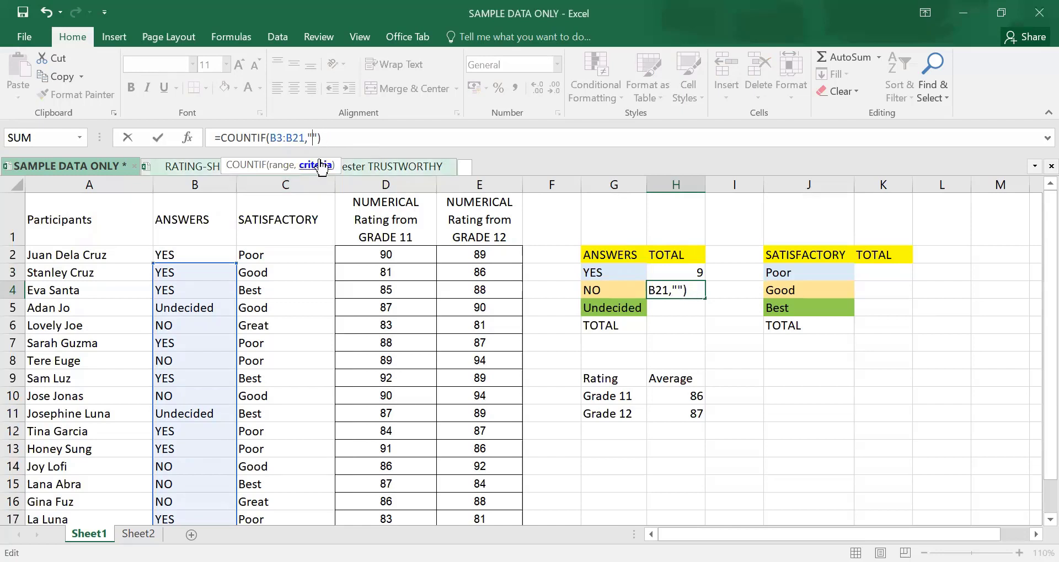
{"action": "type", "text": "Nnnnnnnnnnnnn"}
{"action": "key", "text": "BackSpace"}
{"action": "key", "text": "BackSpace"}
{"action": "key", "text": "BackSpace"}
{"action": "key", "text": "BackSpace"}
{"action": "key", "text": "BackSpace"}
{"action": "key", "text": "BackSpace"}
{"action": "key", "text": "BackSpace"}
{"action": "key", "text": "BackSpace"}
{"action": "key", "text": "BackSpace"}
{"action": "key", "text": "BackSpace"}
{"action": "key", "text": "BackSpace"}
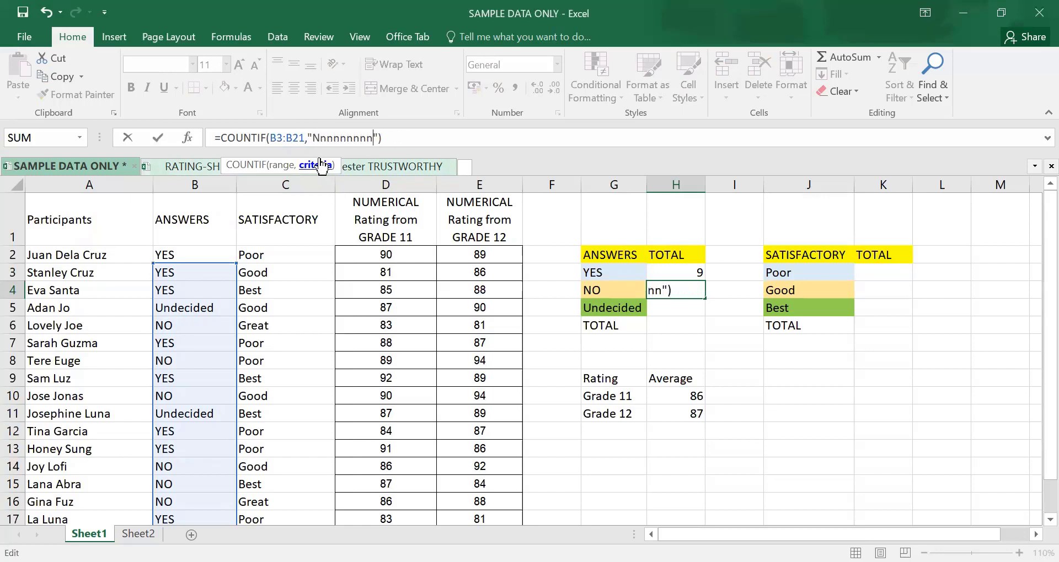
{"action": "key", "text": "BackSpace"}
{"action": "key", "text": "BackSpace"}
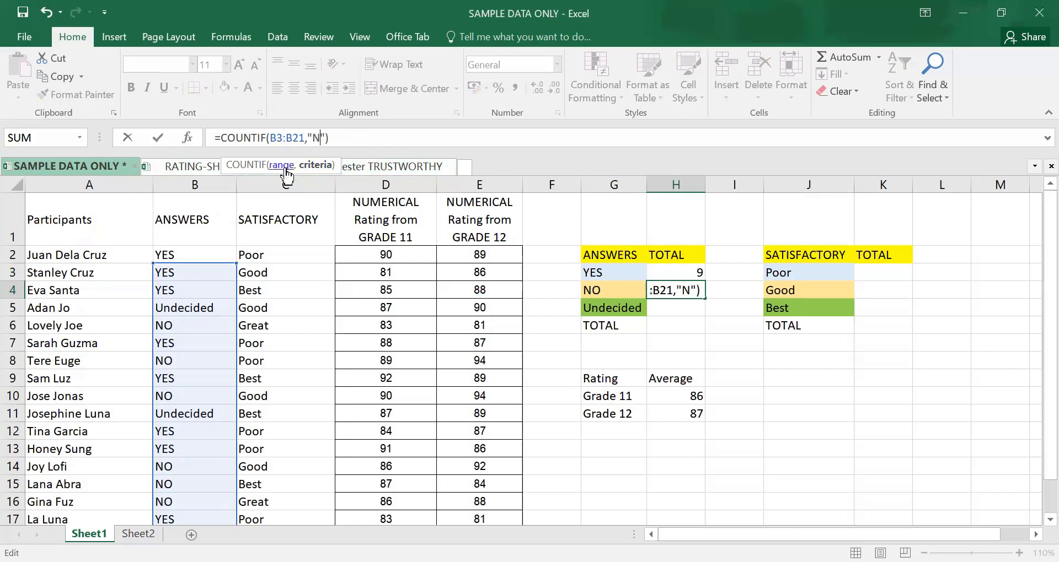
{"action": "type", "text": "O"}
- Set the start of the counted range in the H4 formula to B2, making it =COUNTIF(B2:B21,"NO")
{"action": "left_click", "coordinate": [280, 139]}
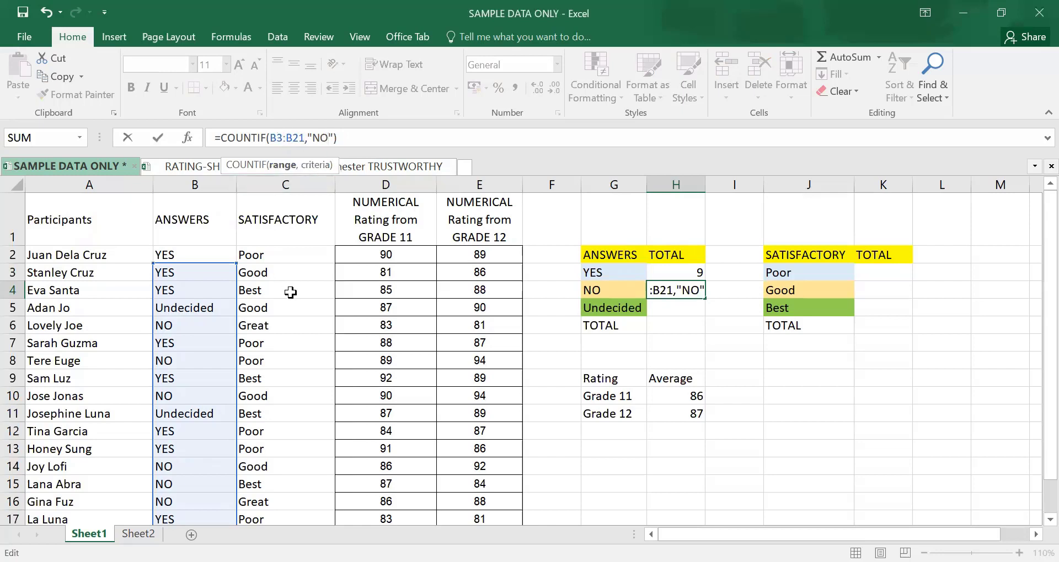
{"action": "key", "text": "BackSpace"}
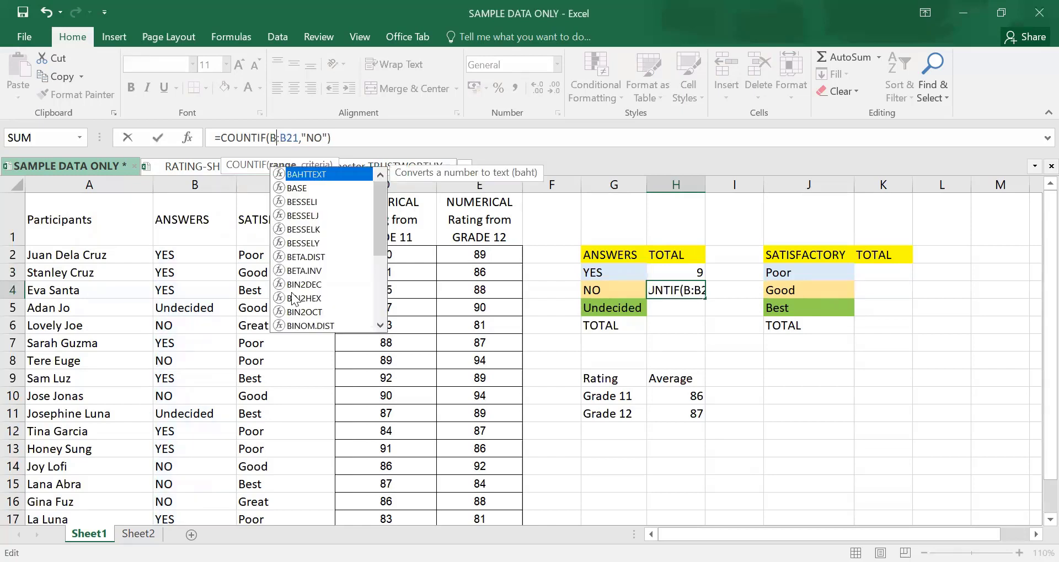
{"action": "type", "text": "2"}
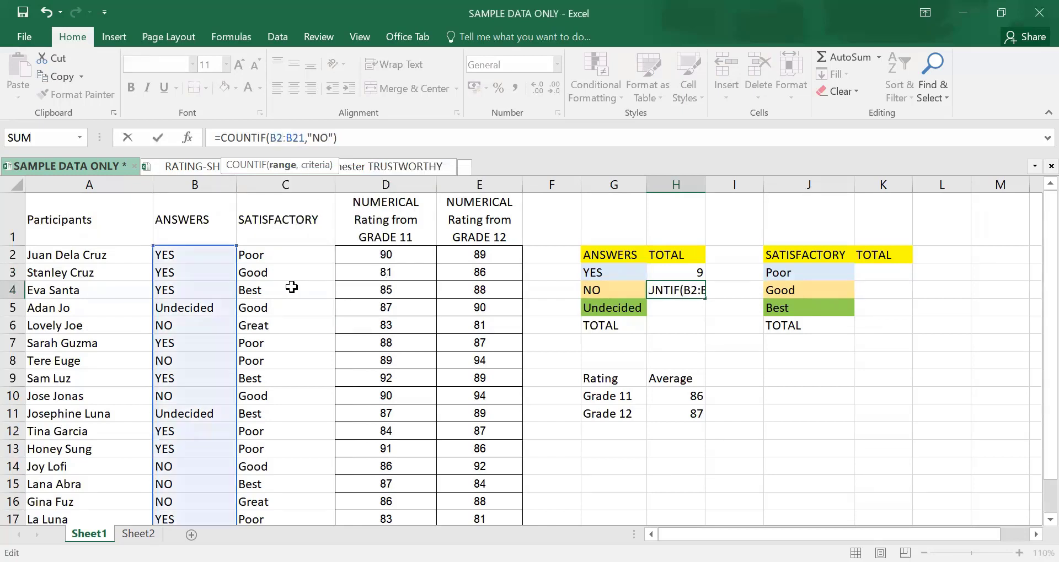
{"action": "key", "text": "Return"}
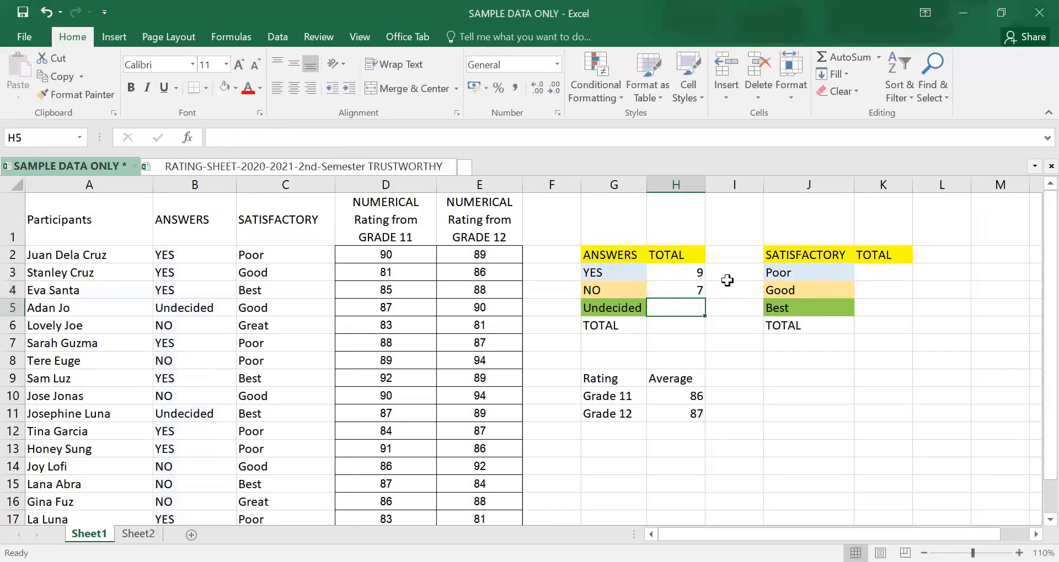
- Count the Undecided answers in cell H5 with the formula =COUNTIF(B2:B20,"UNDECIDED")
{"action": "left_click", "coordinate": [687, 273]}
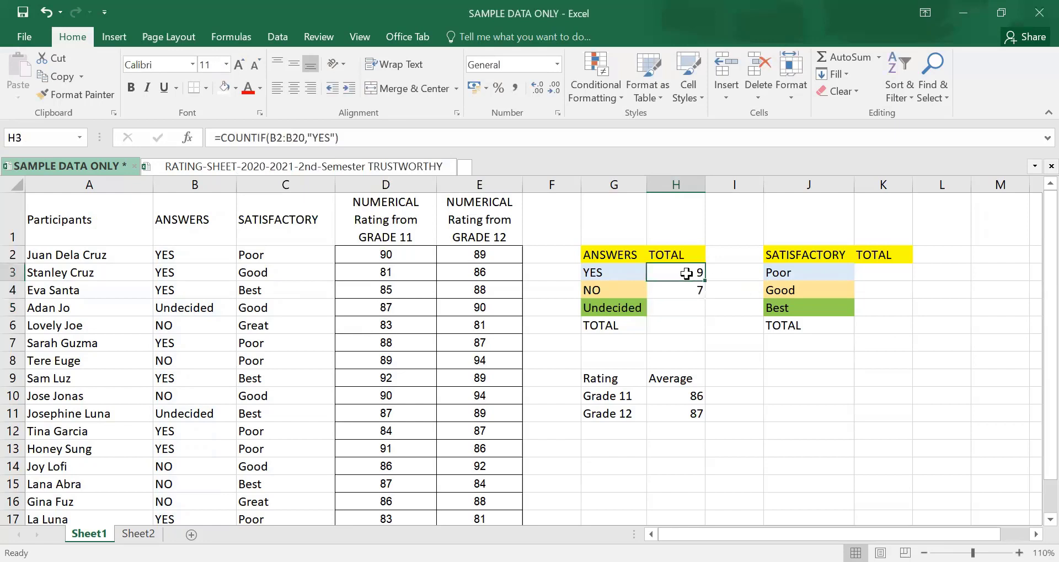
{"action": "left_click", "coordinate": [688, 307]}
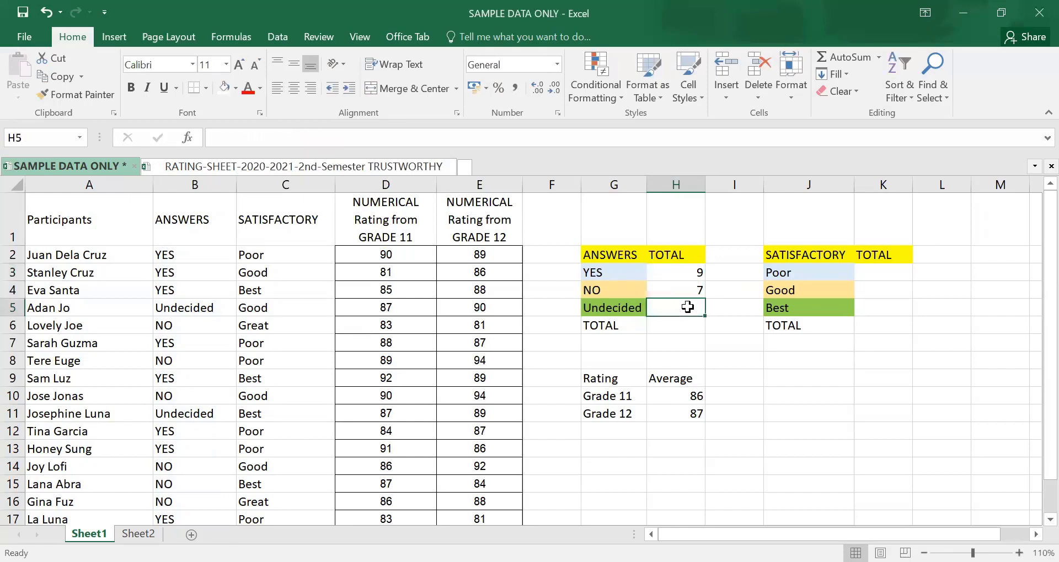
{"action": "type", "text": "="}
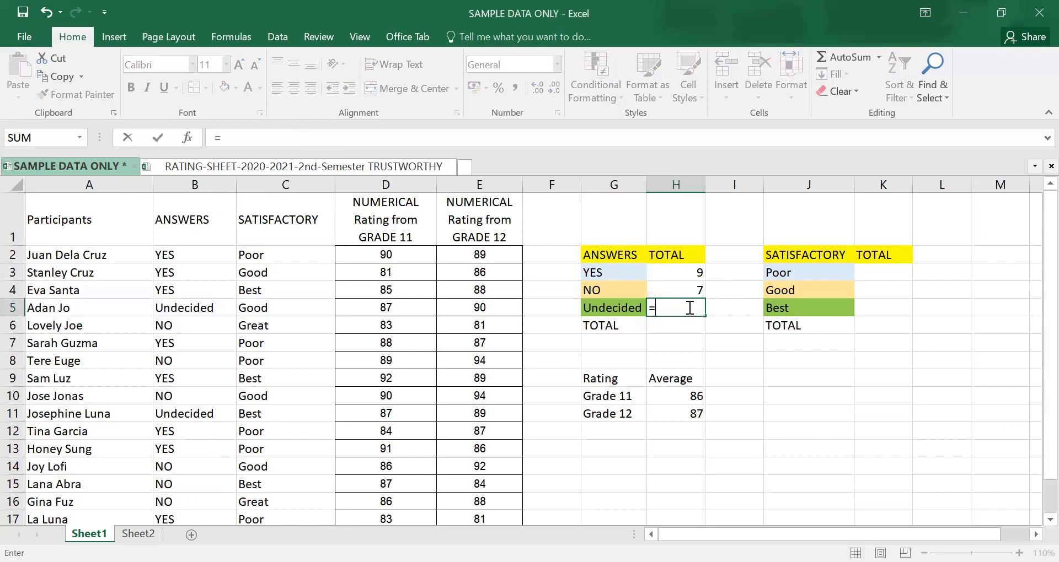
{"action": "type", "text": "COUNT"}
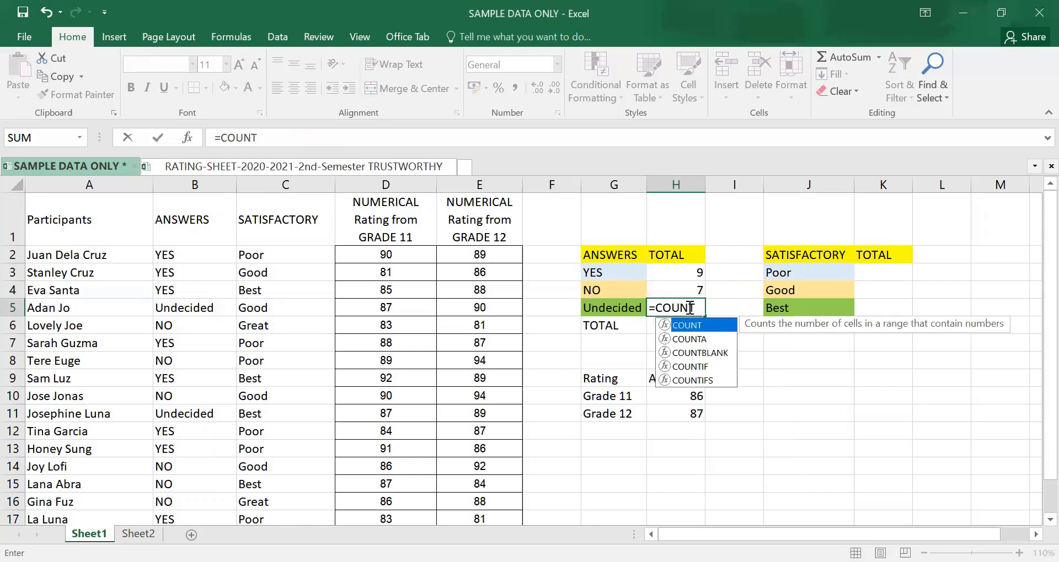
{"action": "type", "text": "IF("}
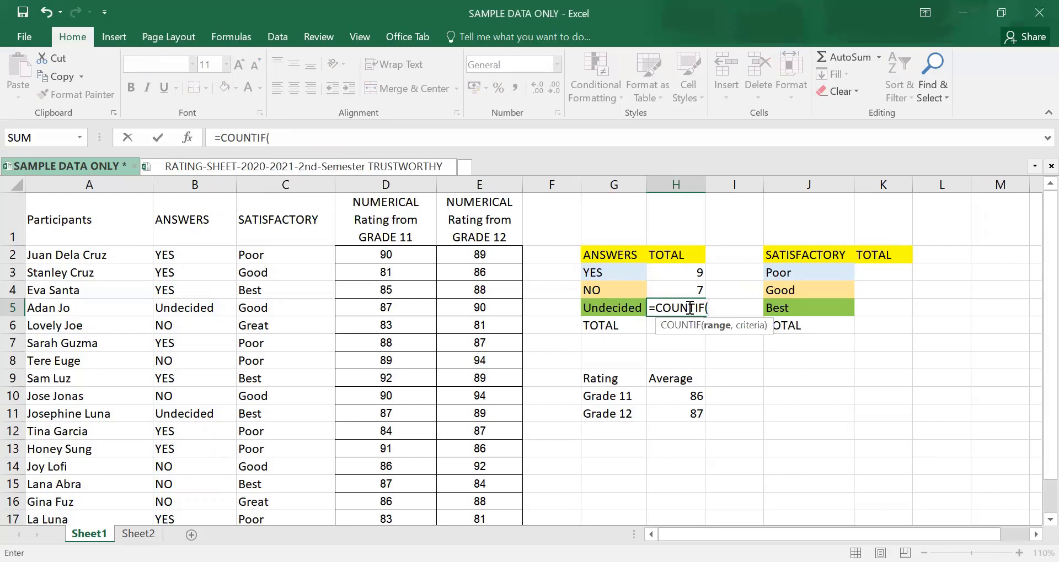
{"action": "type", "text": "B2:"}
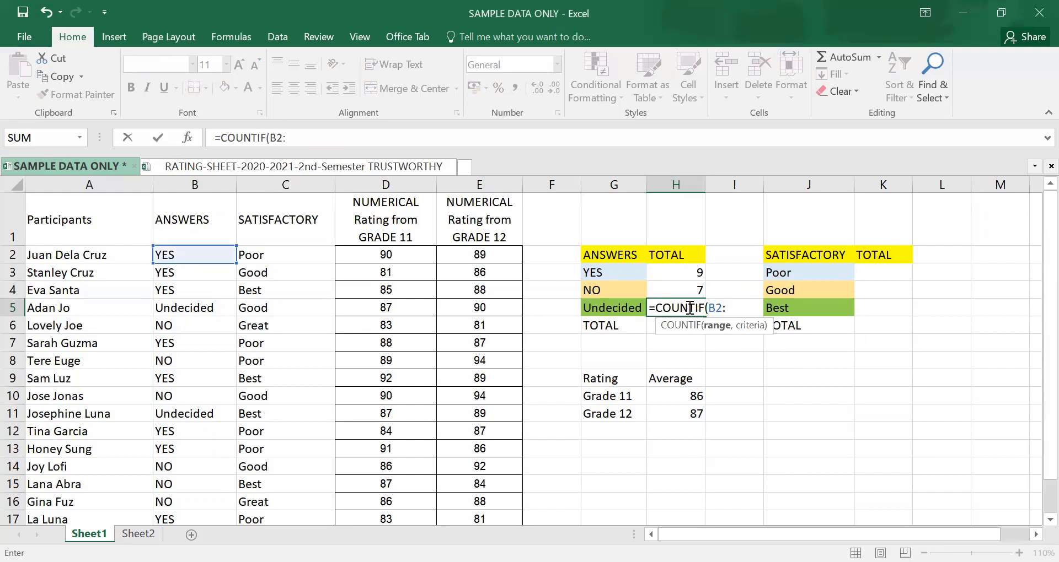
{"action": "type", "text": "B20"}
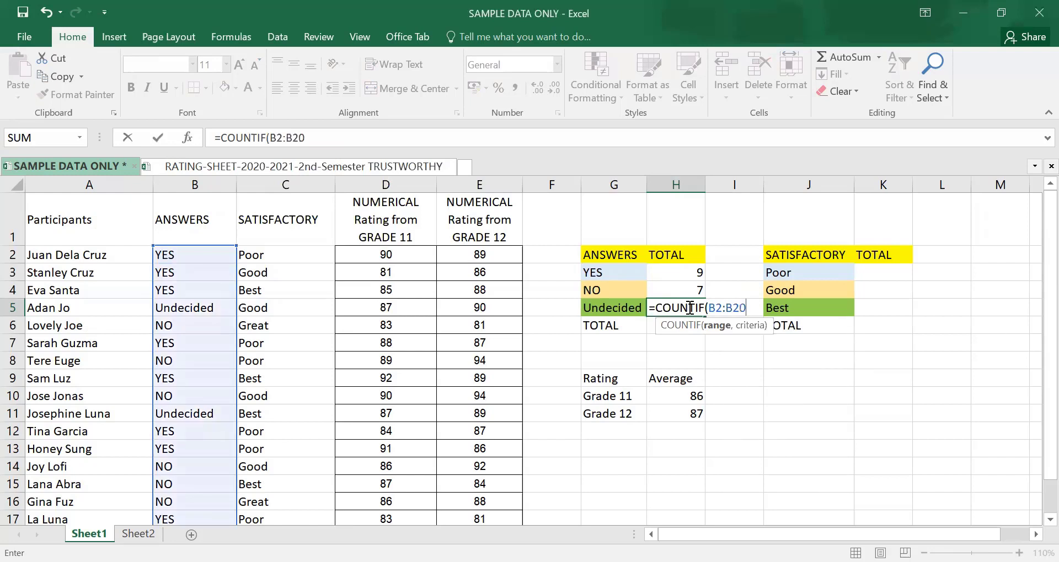
{"action": "type", "text": ","}
{"action": "type", "text": "\""}
{"action": "type", "text": "UN"}
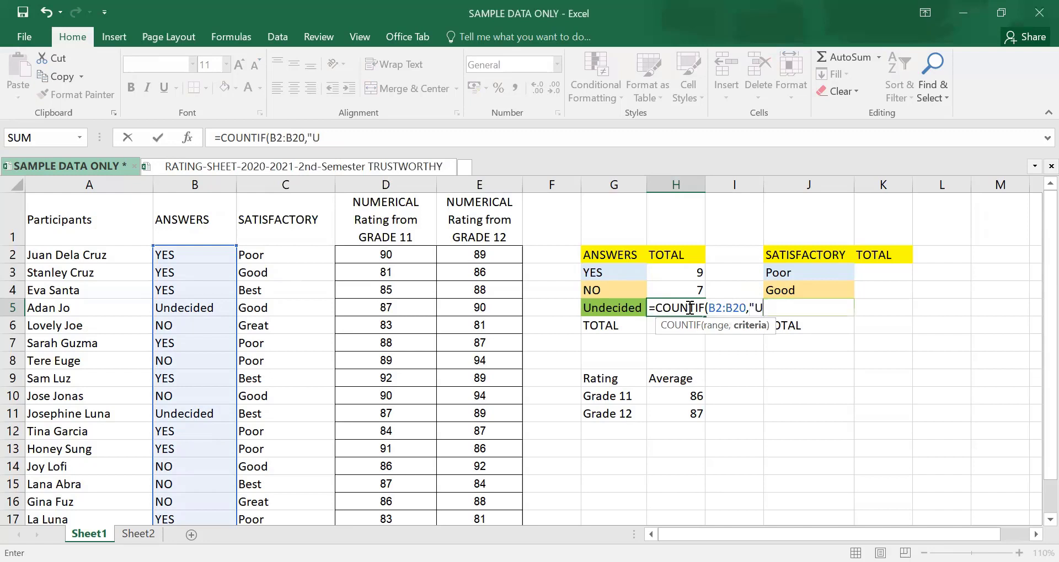
{"action": "type", "text": "DECIDED\""}
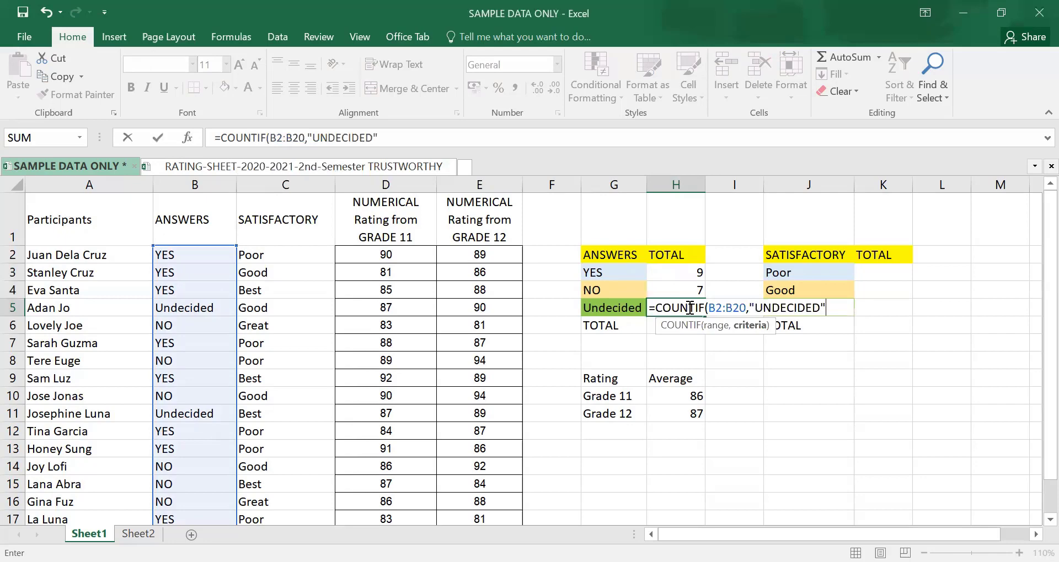
{"action": "type", "text": ")"}
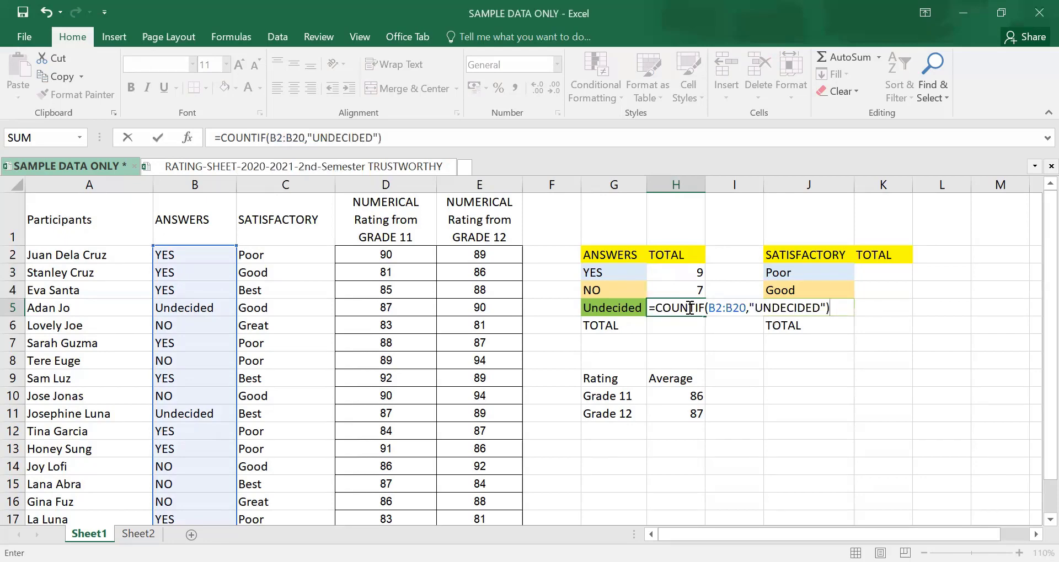
{"action": "key", "text": "Return"}
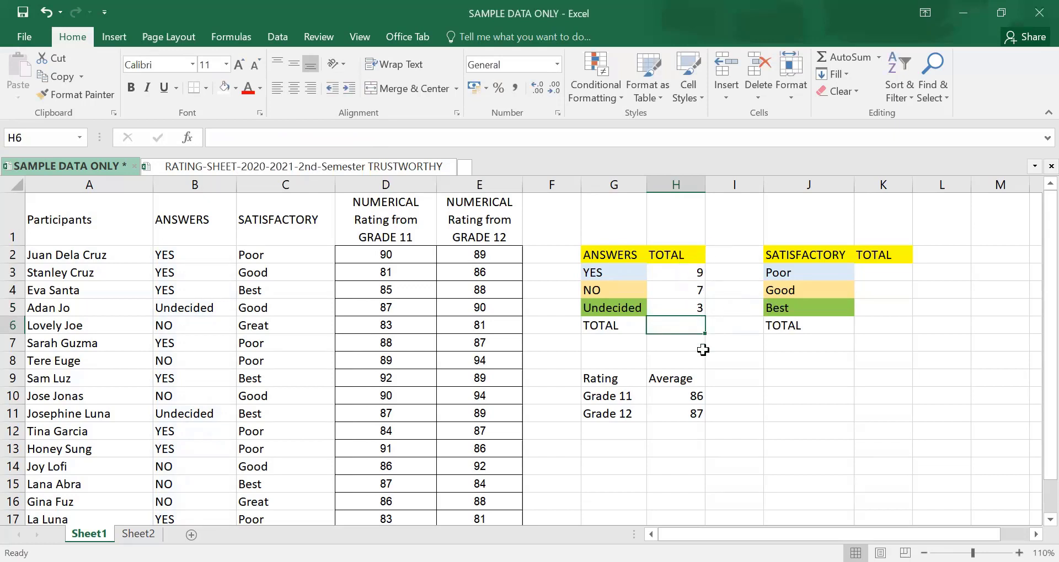
{"action": "type", "text": "="}
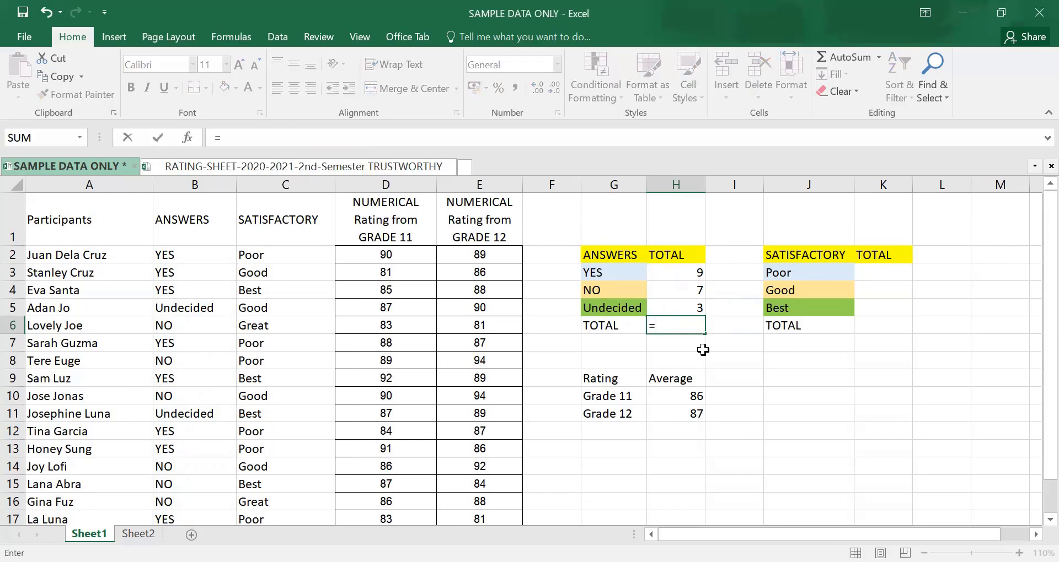
{"action": "type", "text": "SUM"}
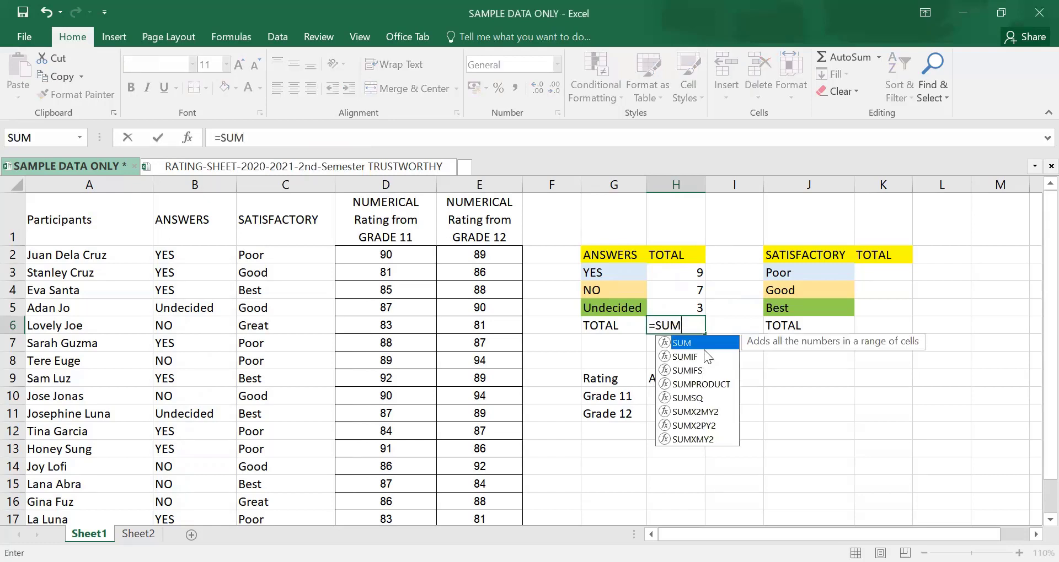
{"action": "left_click_drag", "start_coordinate": [696, 272], "coordinate": [687, 313]}
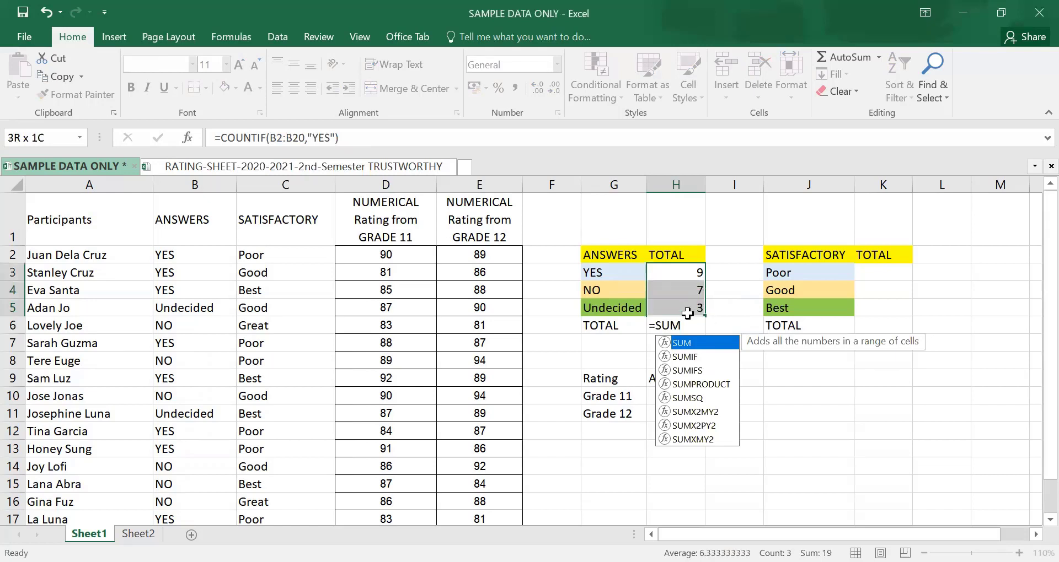
{"action": "key", "text": "ctrl+z"}
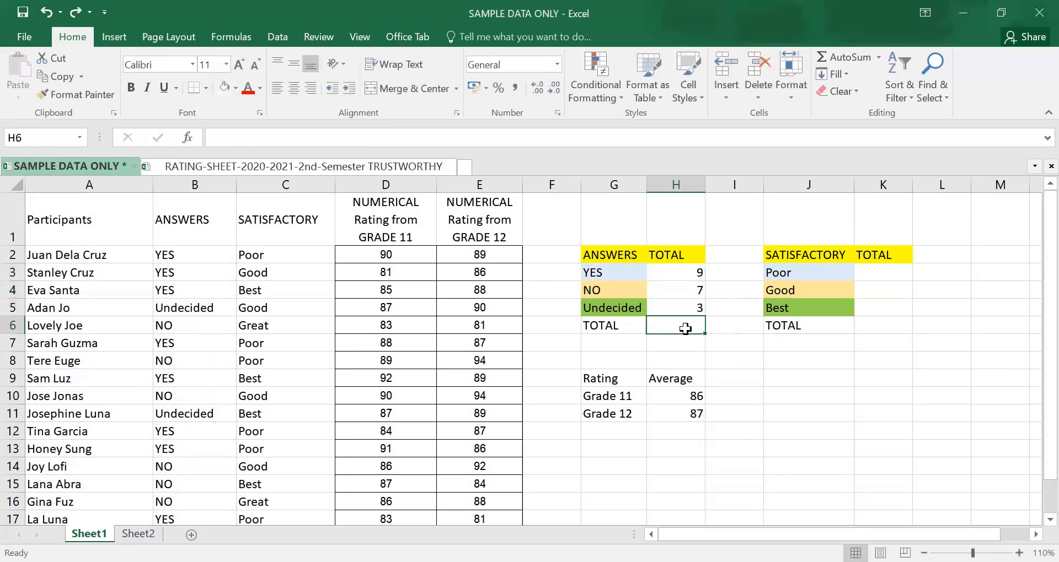
- Total the three answer counts in cell H6 with a SUM formula over the range H3:H5
{"action": "type", "text": "="}
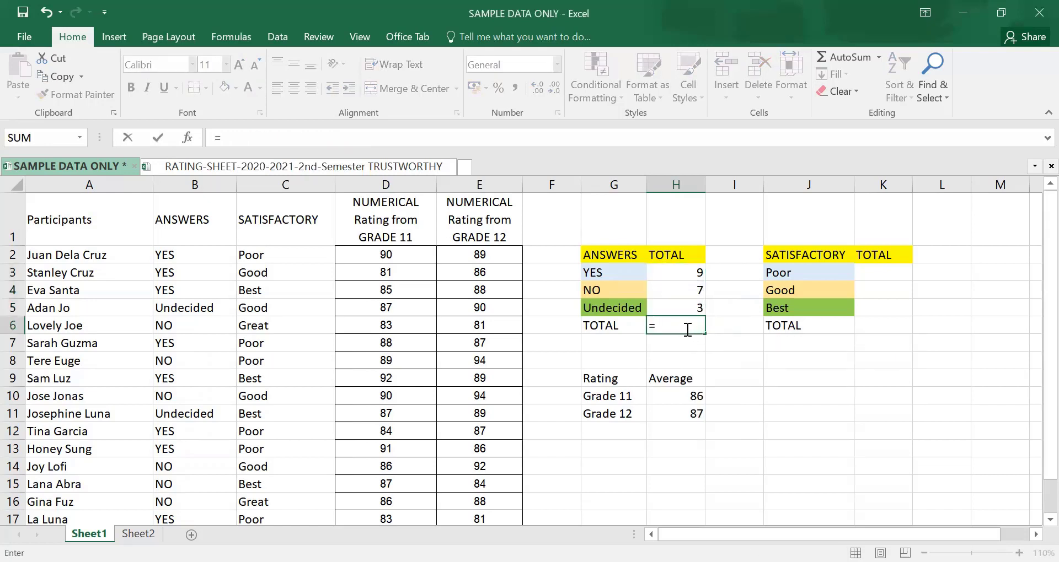
{"action": "type", "text": "SUM"}
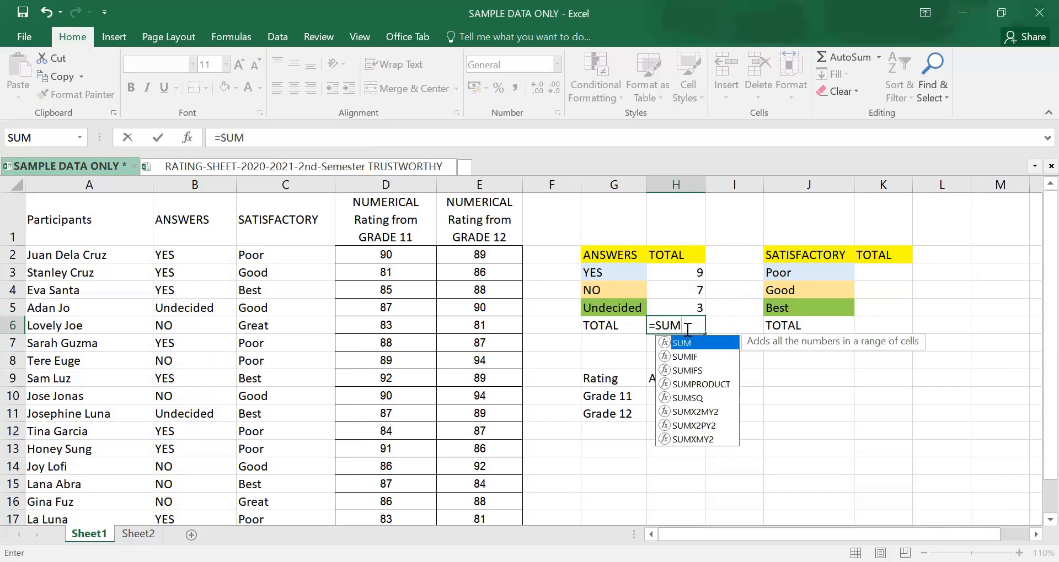
{"action": "type", "text": "("}
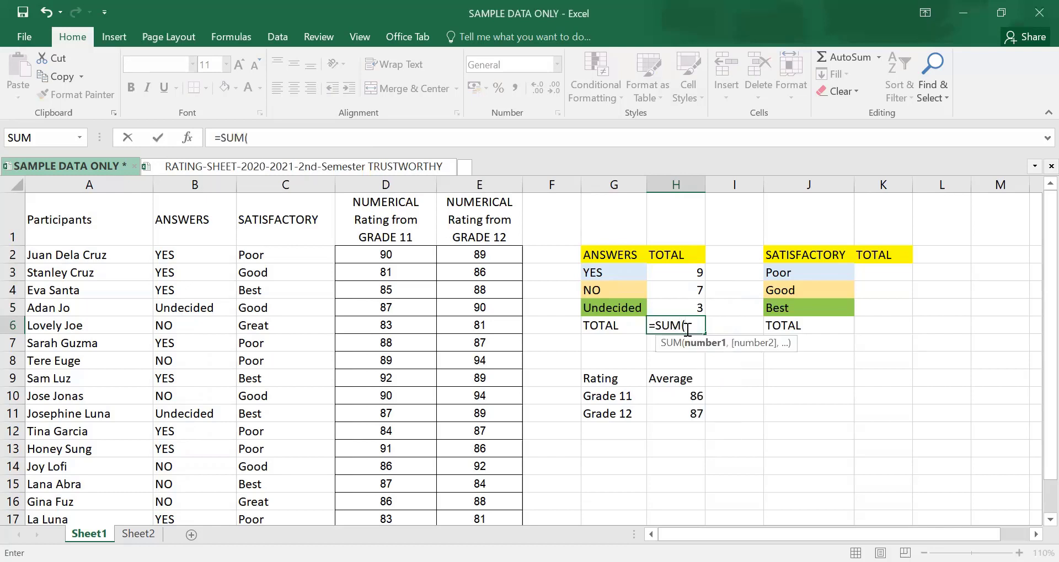
{"action": "left_click", "coordinate": [686, 269]}
{"action": "left_click_drag", "start_coordinate": [686, 269], "coordinate": [687, 303]}
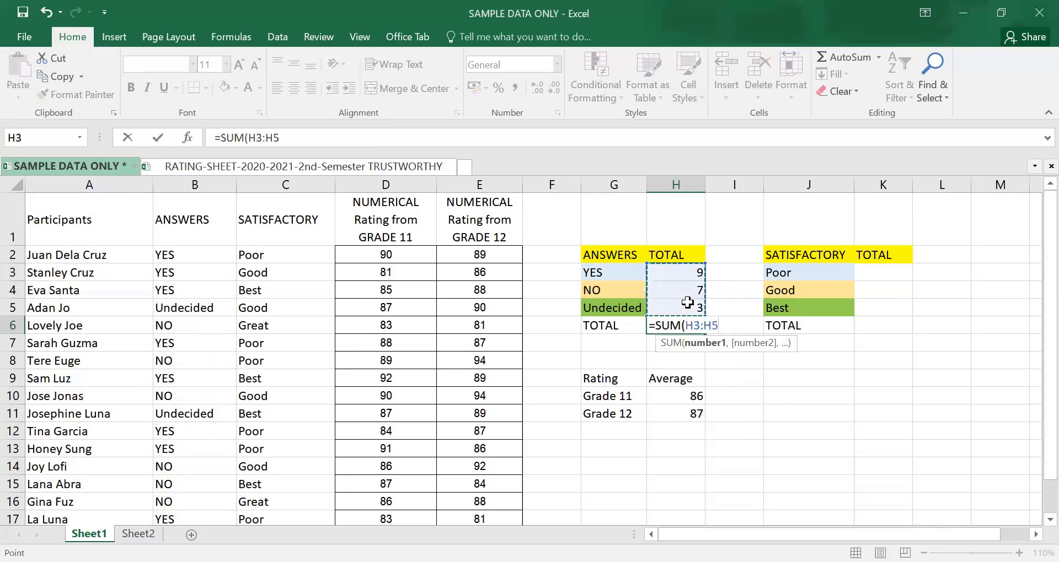
{"action": "key", "text": "Return"}
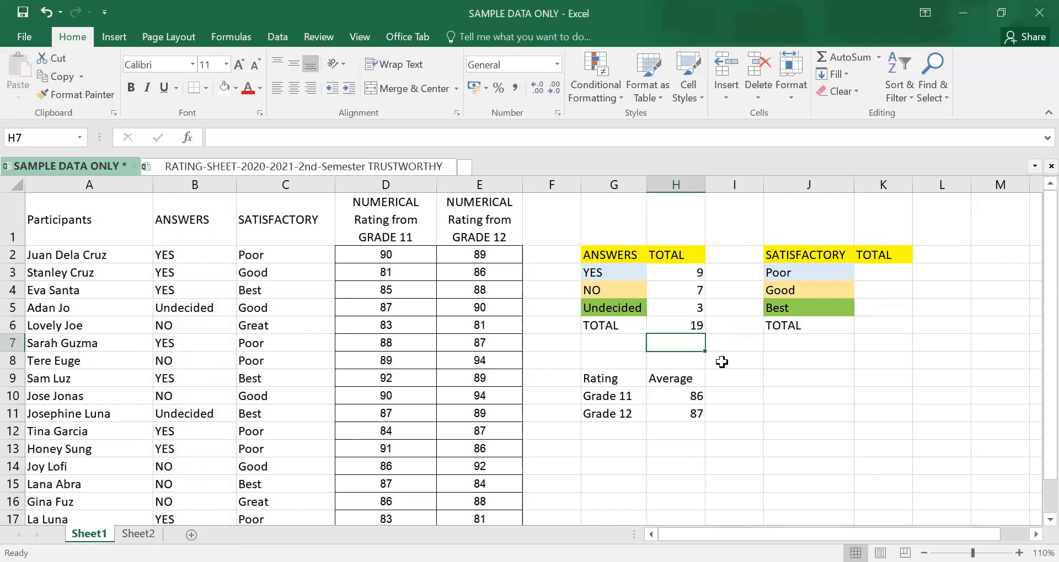
- Count the Poor satisfaction entries in cell K3 with the formula =COUNTIF(C2:C20,"POOR")
{"action": "left_click", "coordinate": [883, 272]}
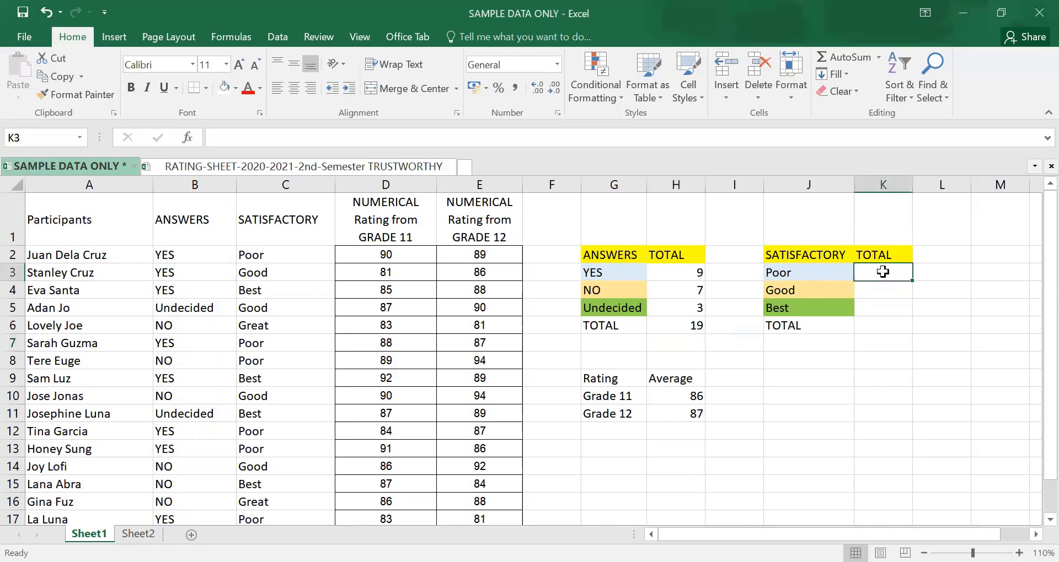
{"action": "type", "text": "="}
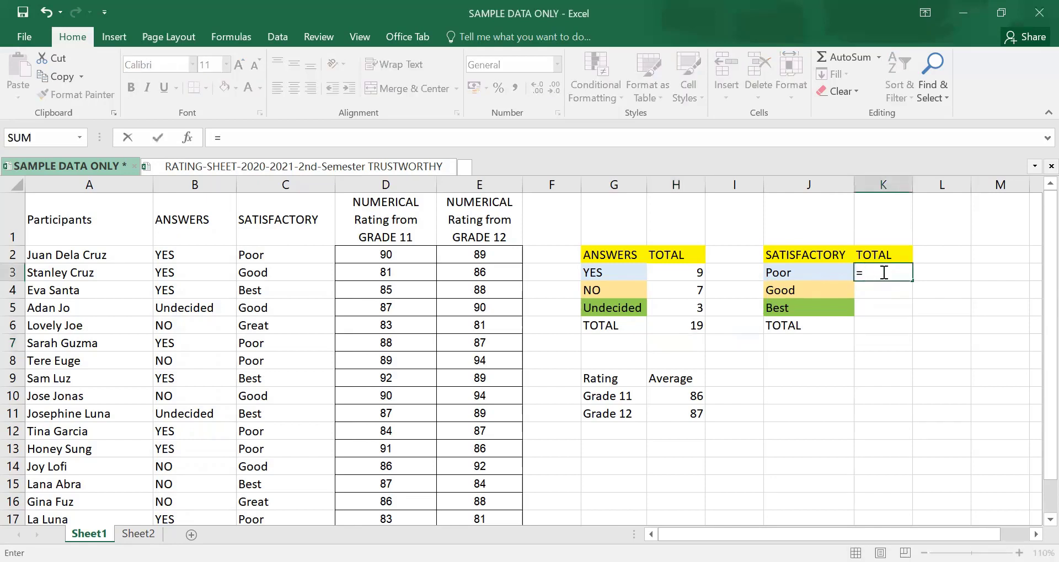
{"action": "type", "text": "COUNT"}
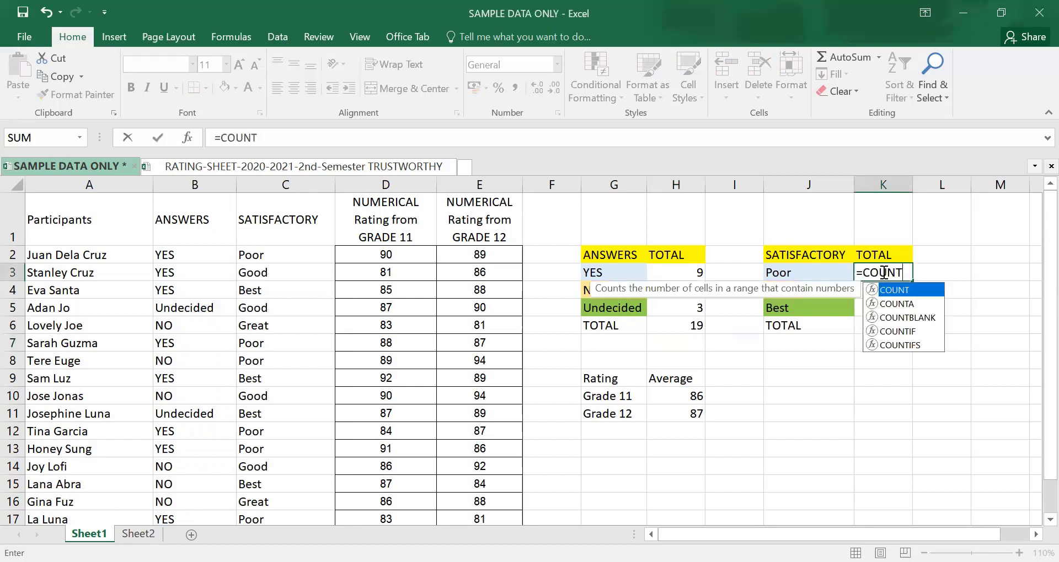
{"action": "type", "text": "IF"}
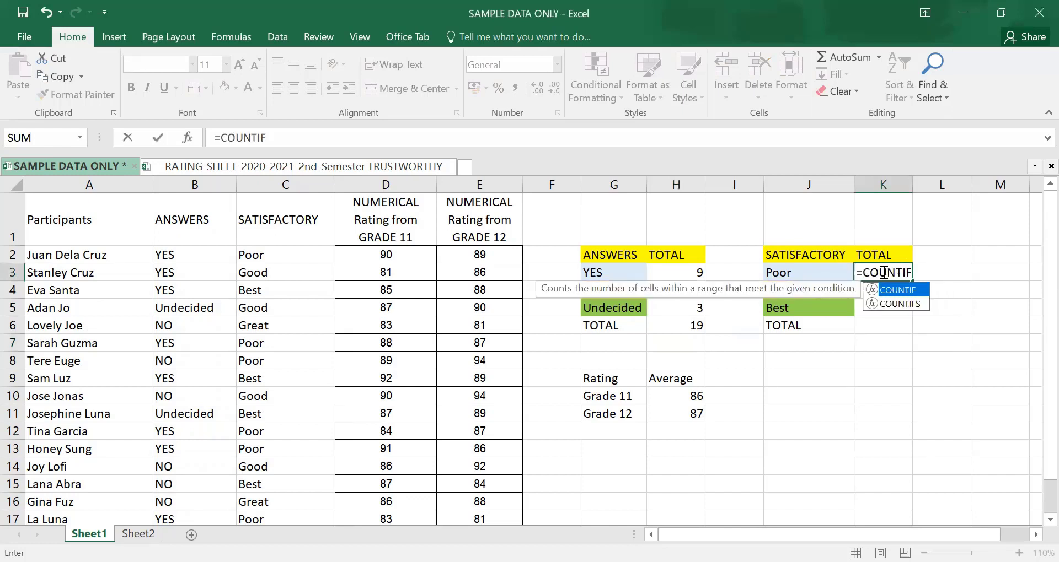
{"action": "type", "text": "("}
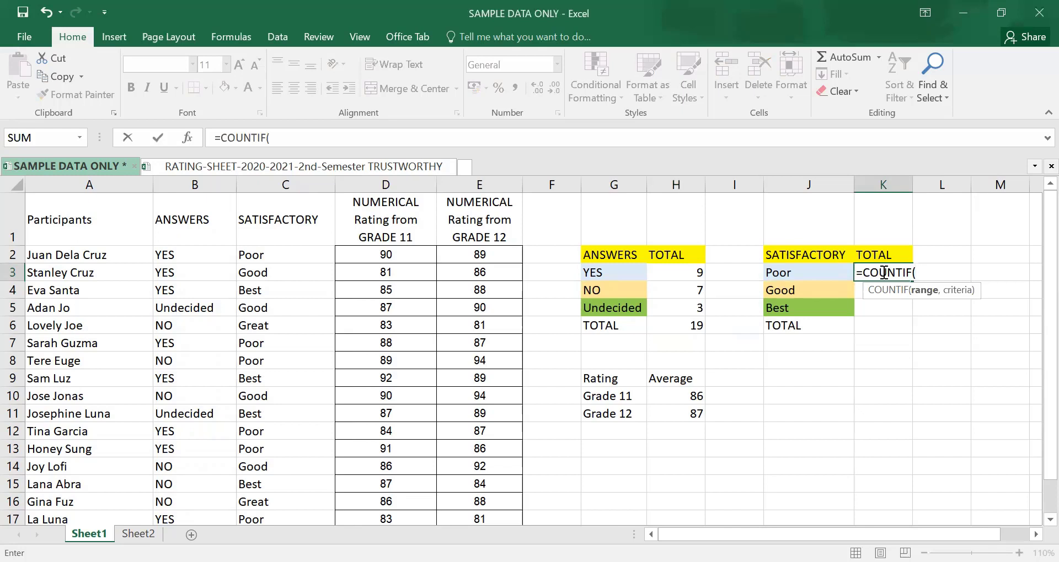
{"action": "type", "text": "C2:"}
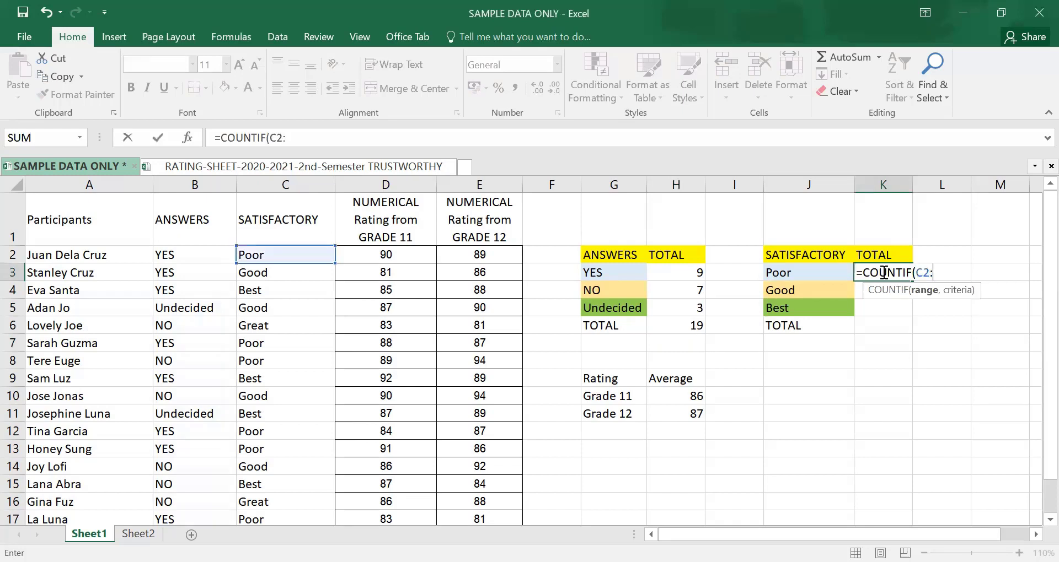
{"action": "type", "text": "C20,\""}
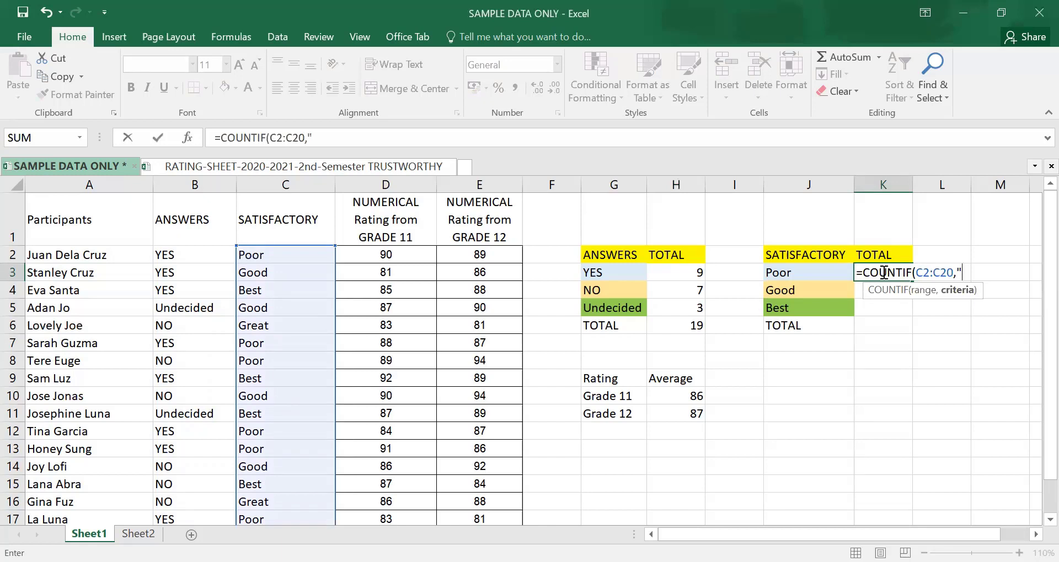
{"action": "type", "text": "\""}
{"action": "key", "text": "BackSpace"}
{"action": "type", "text": "POOR\")"}
{"action": "key", "text": "Return"}
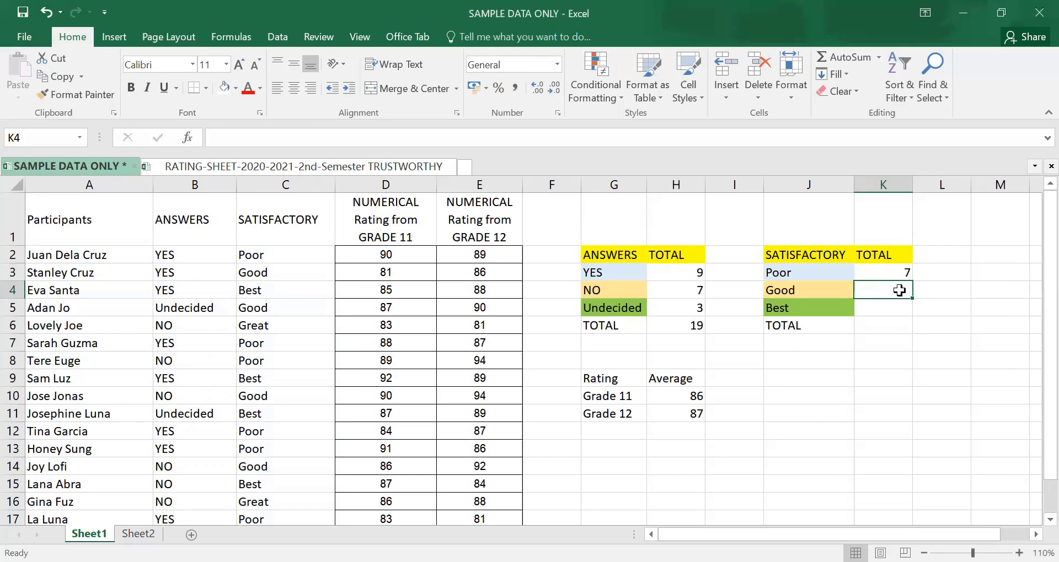
- Copy the Poor count formula from K3 into K4 and change it to =COUNTIF(C2:C21,"GOOD")
{"action": "key", "text": "ctrl+d"}
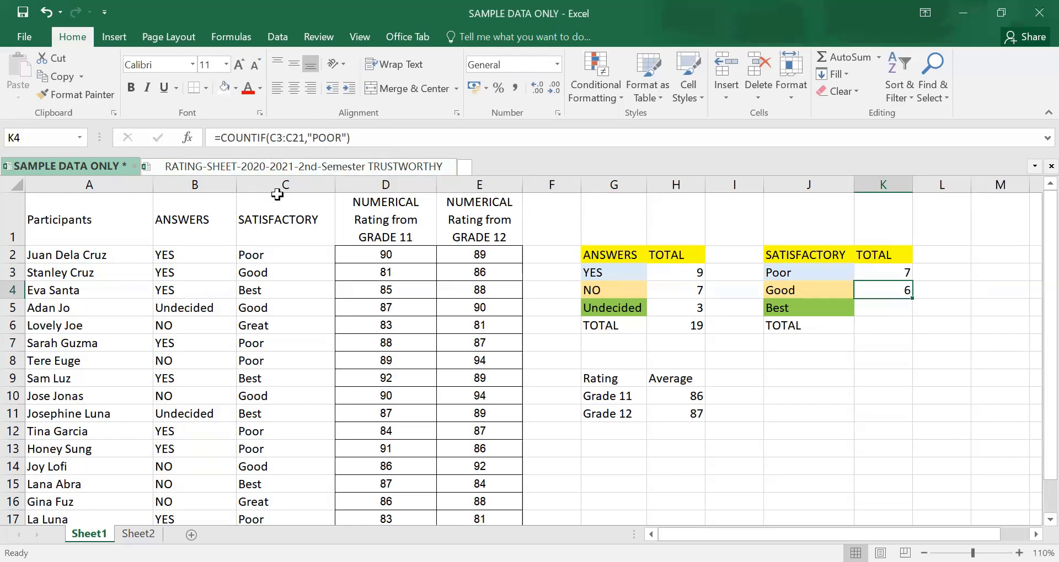
{"action": "left_click", "coordinate": [283, 138]}
{"action": "key", "text": "BackSpace"}
{"action": "type", "text": "2"}
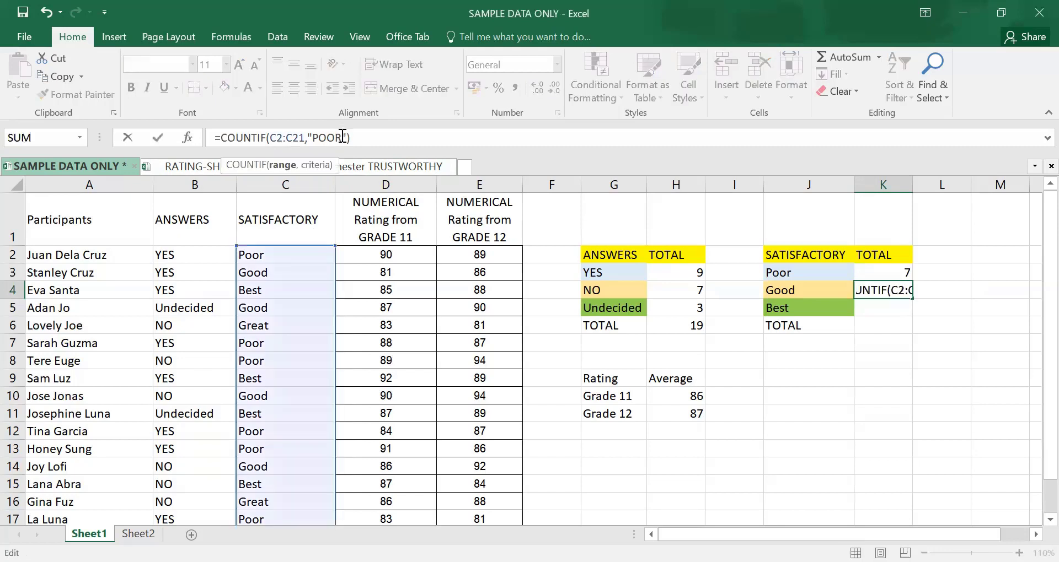
{"action": "left_click_drag", "start_coordinate": [342, 139], "coordinate": [318, 139]}
{"action": "key", "text": "BackSpace"}
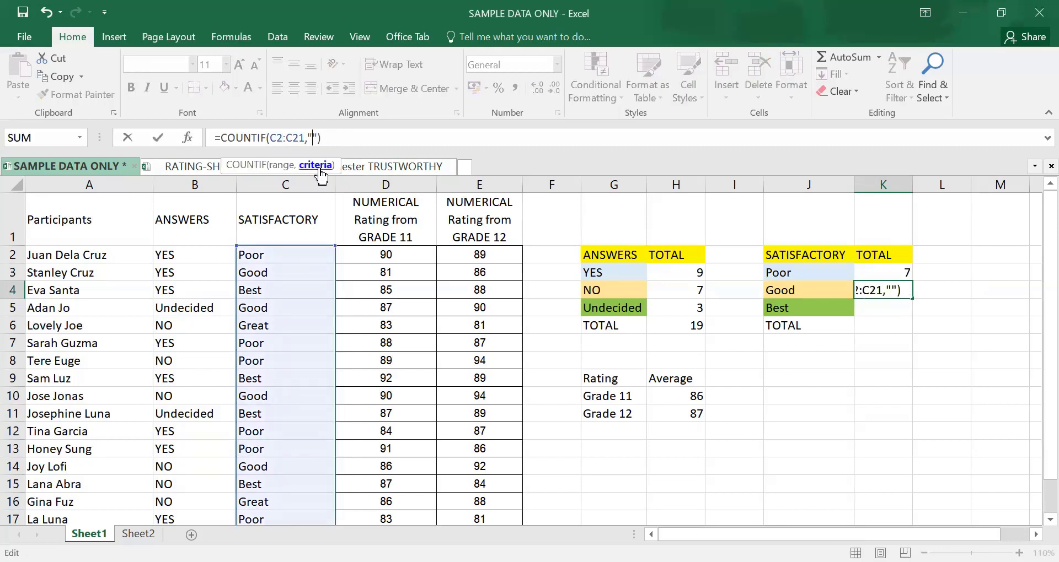
{"action": "type", "text": "GOOD"}
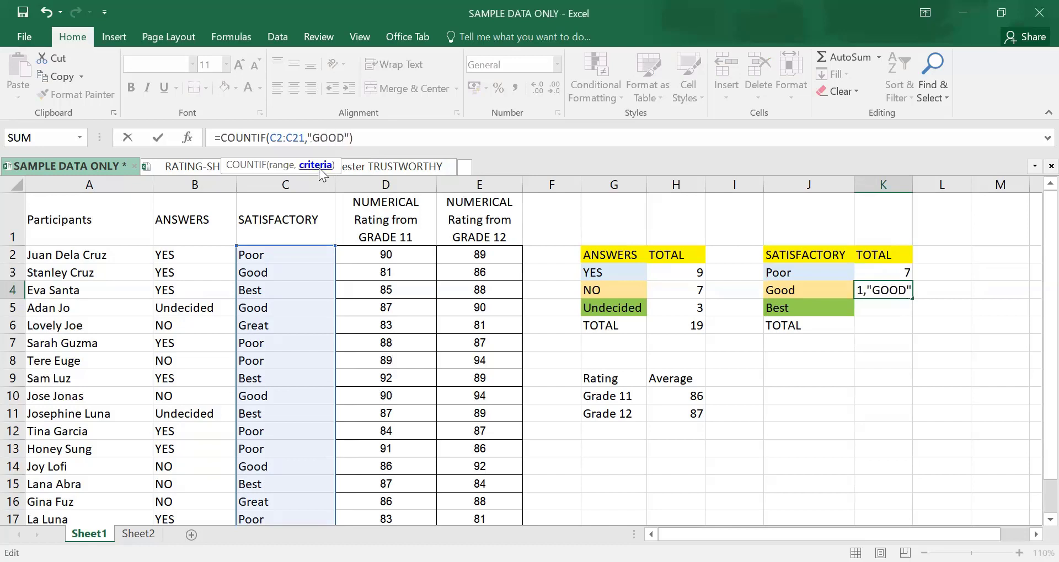
{"action": "key", "text": "Return"}
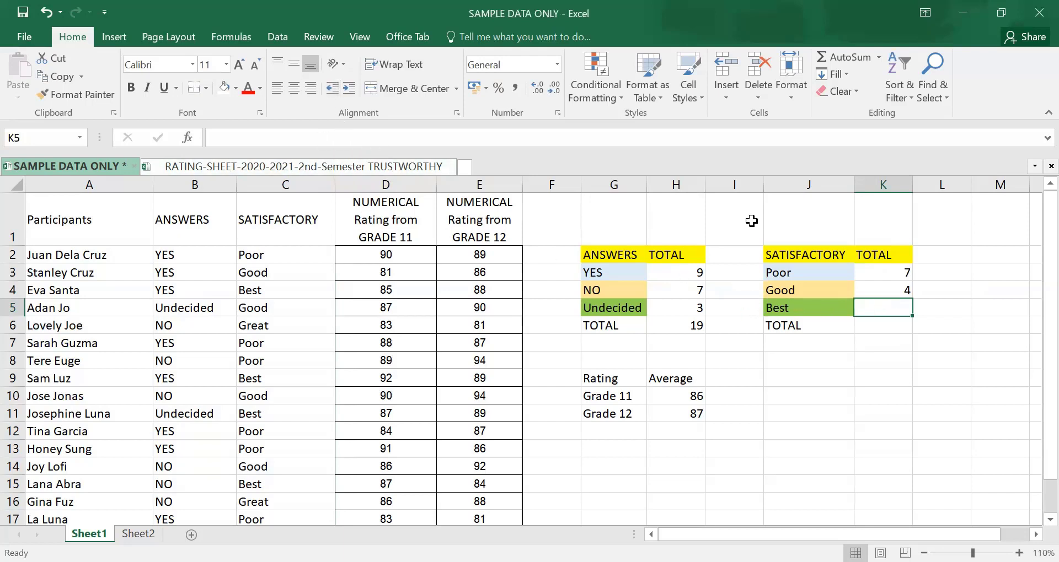
- Copy the Good count formula from K4 into K5 and set its range to C2:C20
{"action": "type", "text": "=COUNTIF(C3:C22,\"GOOD\")"}
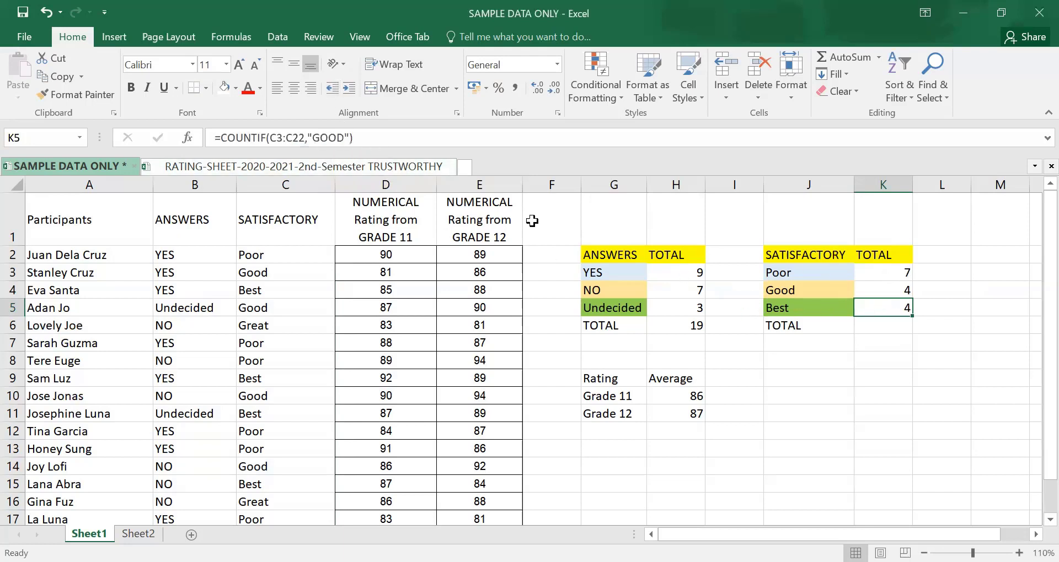
{"action": "left_click", "coordinate": [282, 137]}
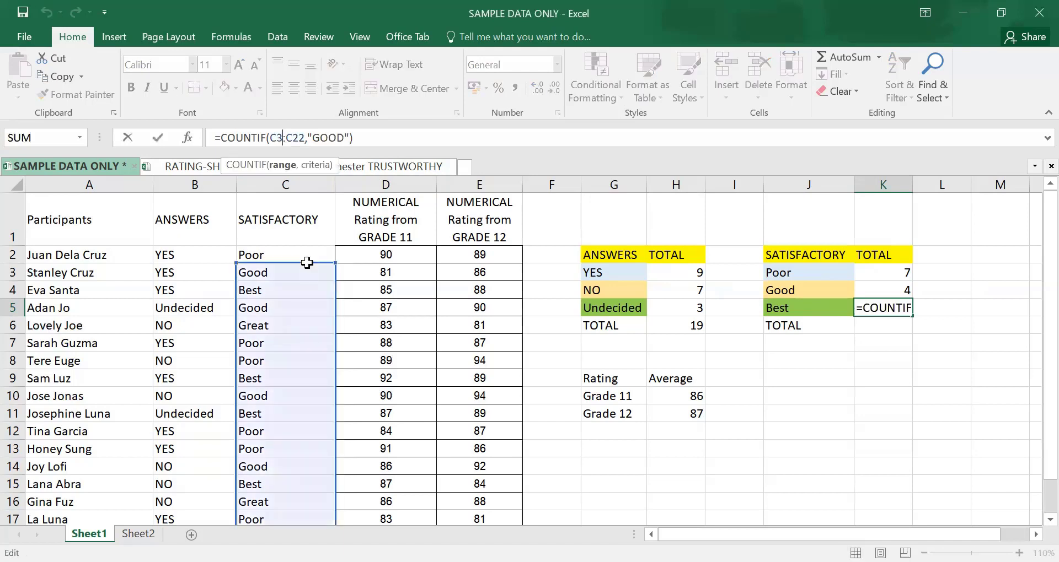
{"action": "left_click", "coordinate": [307, 263]}
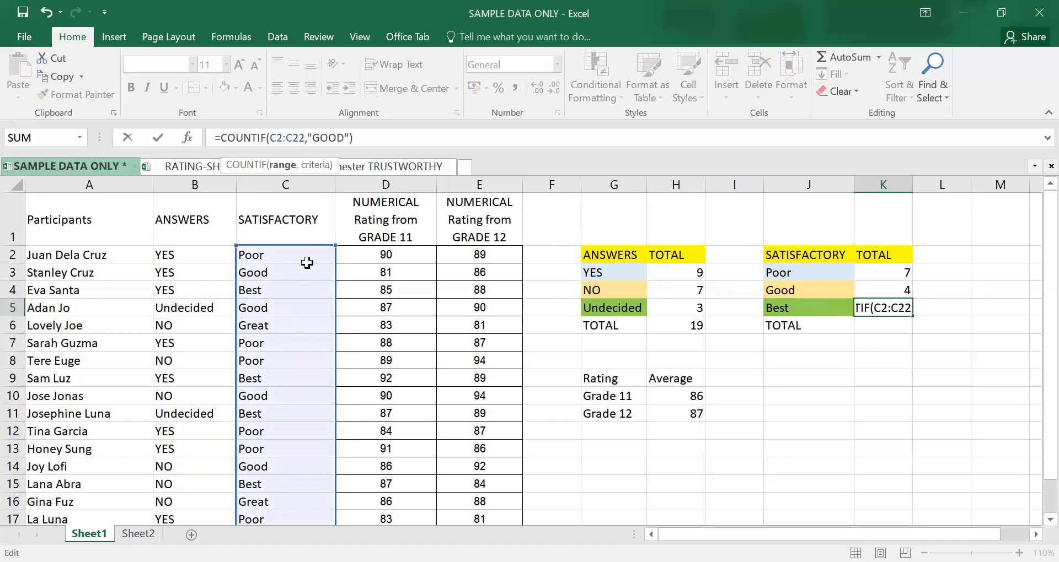
{"action": "key", "text": "BackSpace"}
{"action": "type", "text": "0"}
{"action": "key", "text": "Right"}
{"action": "key", "text": "Right"}
{"action": "key", "text": "Right"}
{"action": "key", "text": "Right"}
{"action": "key", "text": "Right"}
{"action": "key", "text": "Right"}
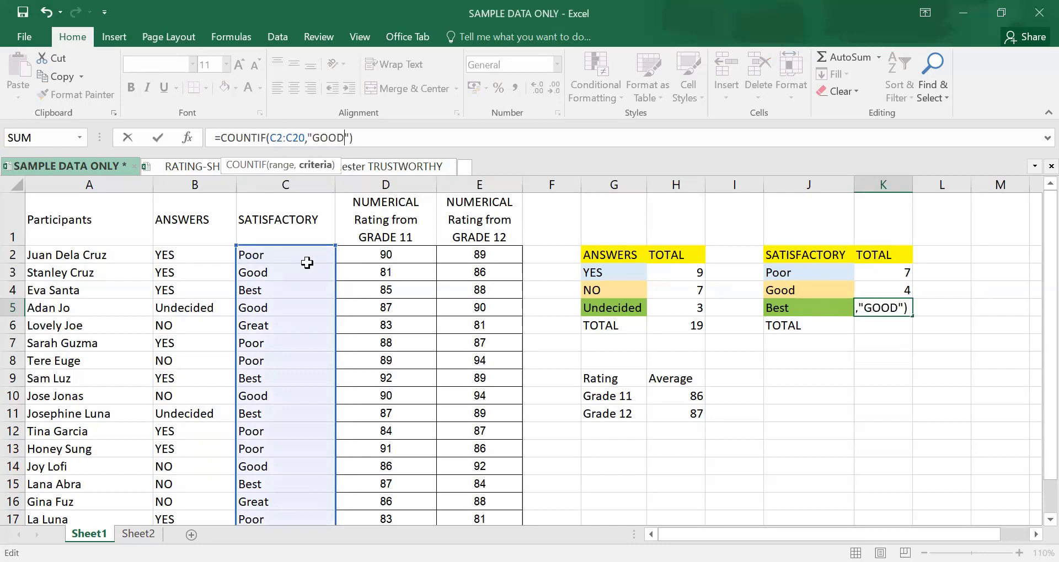
- Change the criterion of the COUNTIF formula in K5 to "BEST"
{"action": "key", "text": "shift+Left"}
{"action": "key", "text": "shift+Left"}
{"action": "key", "text": "shift+Left"}
{"action": "key", "text": "shift+Left"}
{"action": "type", "text": "BEST"}
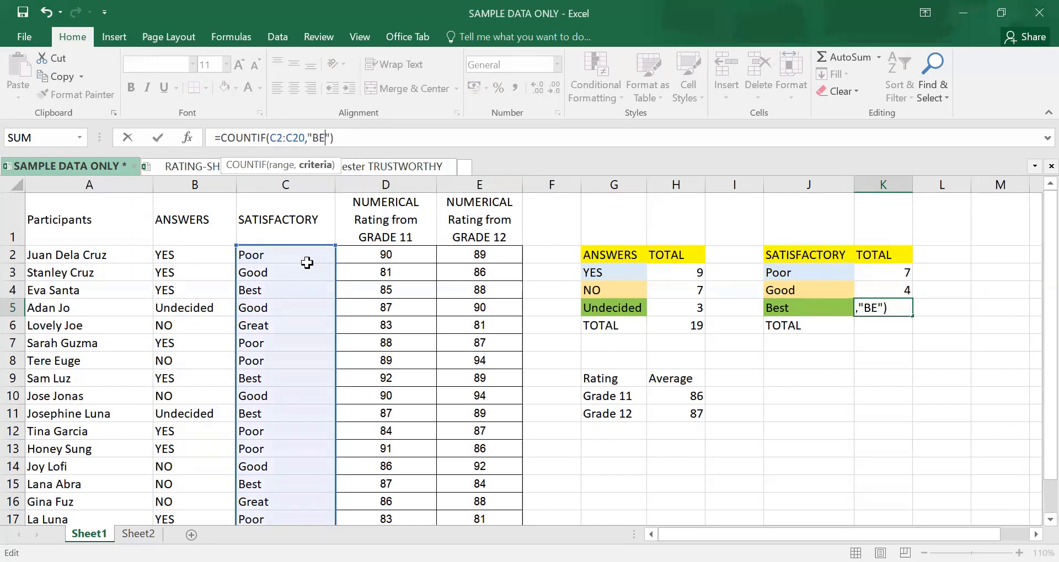
{"action": "key", "text": "Return"}
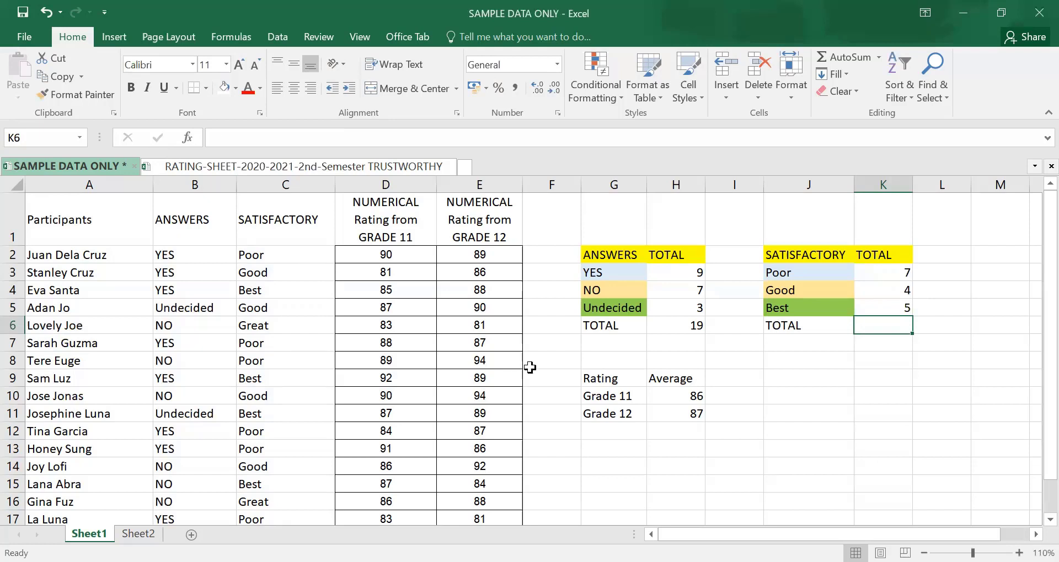
- Total the three satisfaction counts in cell K6 with a SUM formula over the range K3:K5
{"action": "type", "text": "="}
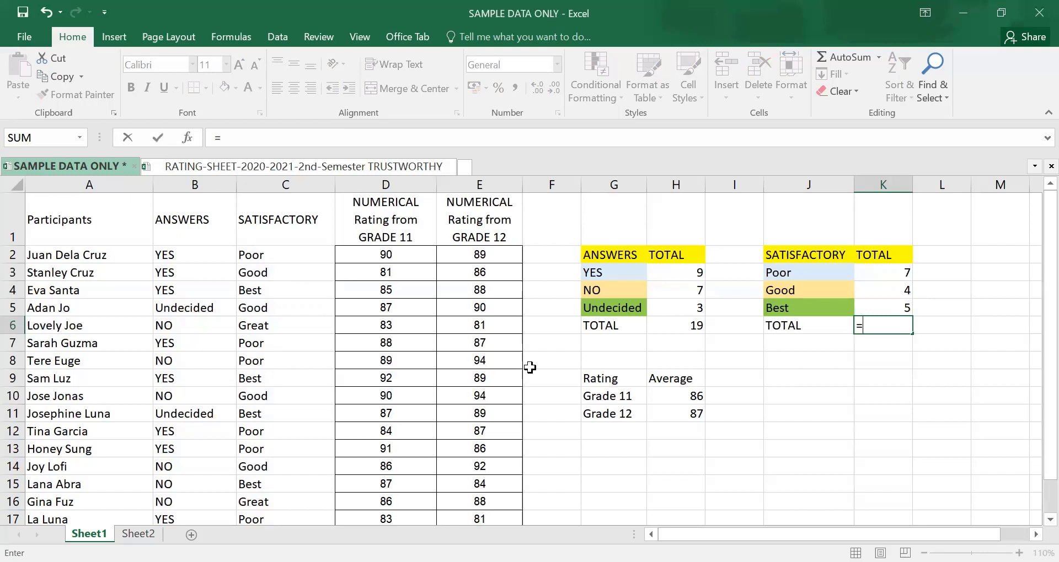
{"action": "type", "text": "SUM"}
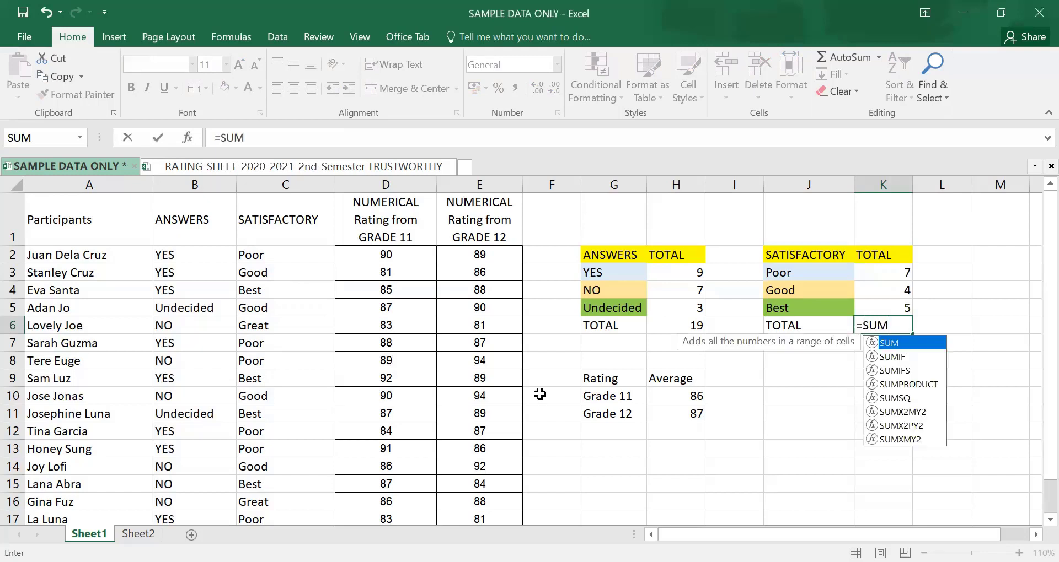
{"action": "type", "text": "("}
{"action": "left_click", "coordinate": [899, 270]}
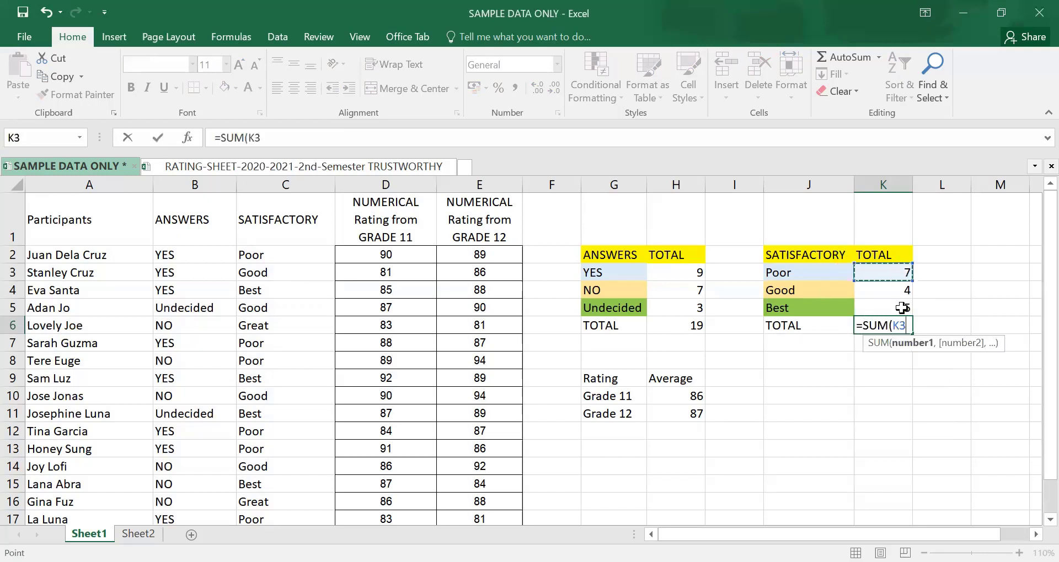
{"action": "left_click_drag", "start_coordinate": [902, 308], "coordinate": [884, 307]}
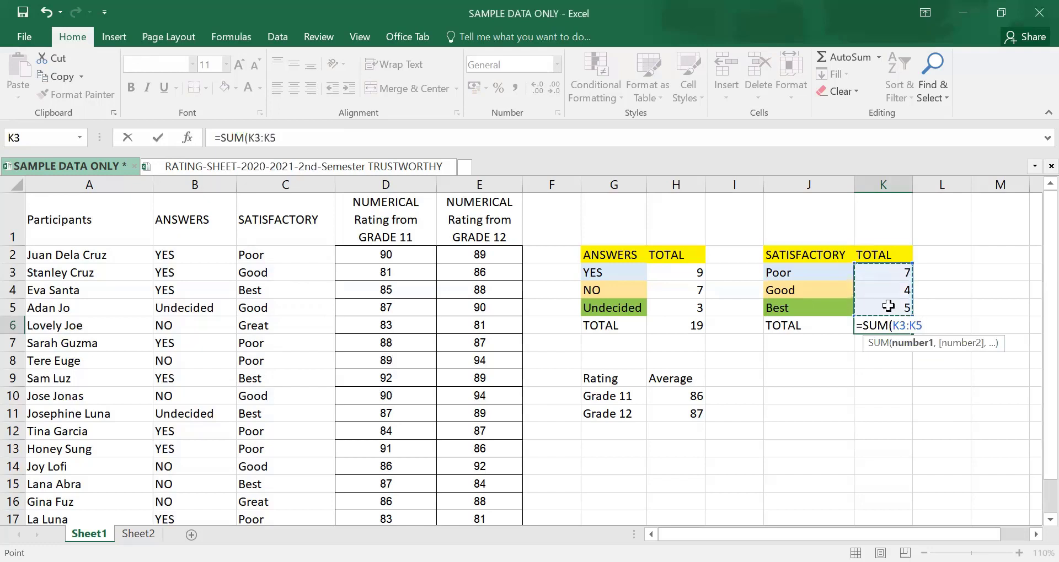
{"action": "key", "text": "Return"}
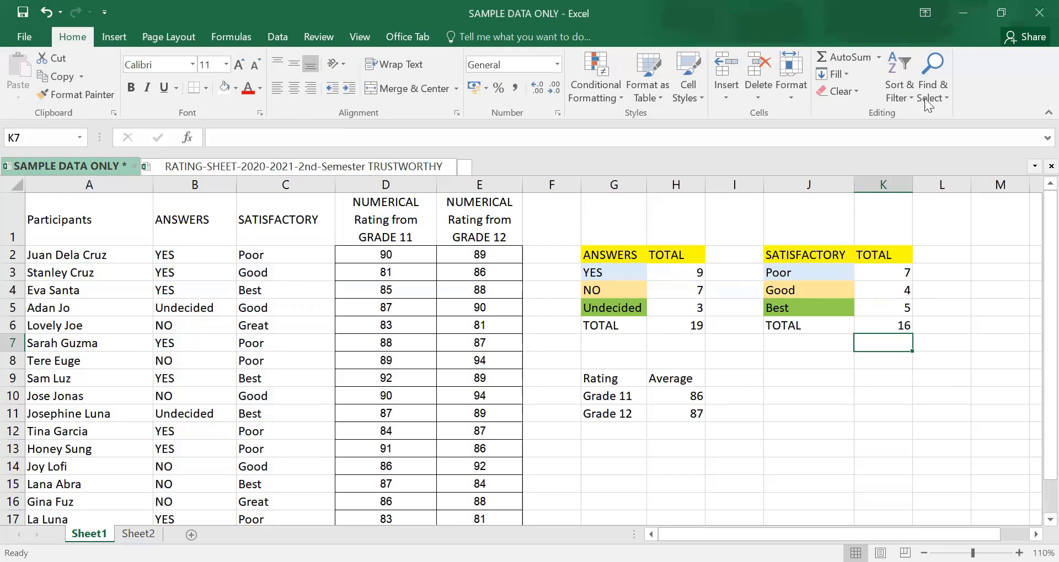
{"action": "left_click", "coordinate": [879, 57]}
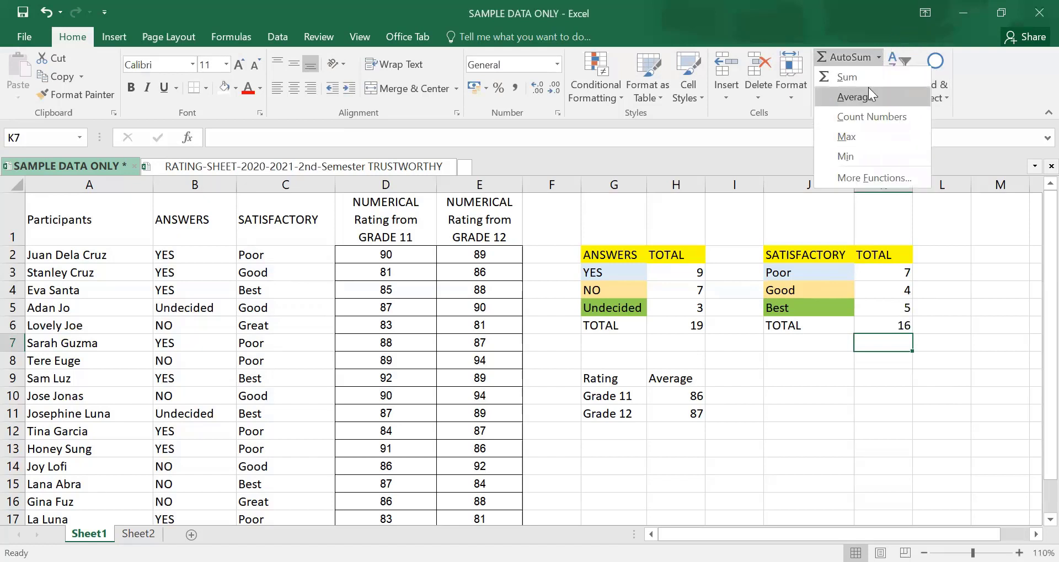
{"action": "left_click", "coordinate": [827, 335]}
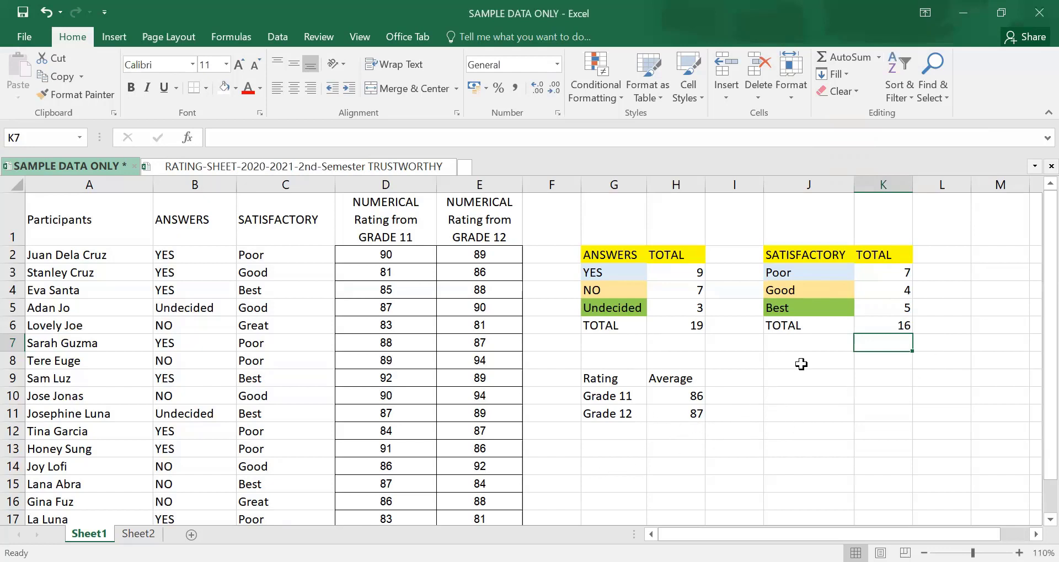
{"action": "mouse_move", "coordinate": [1032, 226]}
{"action": "left_mouse_down"}
{"action": "mouse_move", "coordinate": [1033, 284]}
{"action": "mouse_move", "coordinate": [1032, 228]}
{"action": "left_mouse_up"}
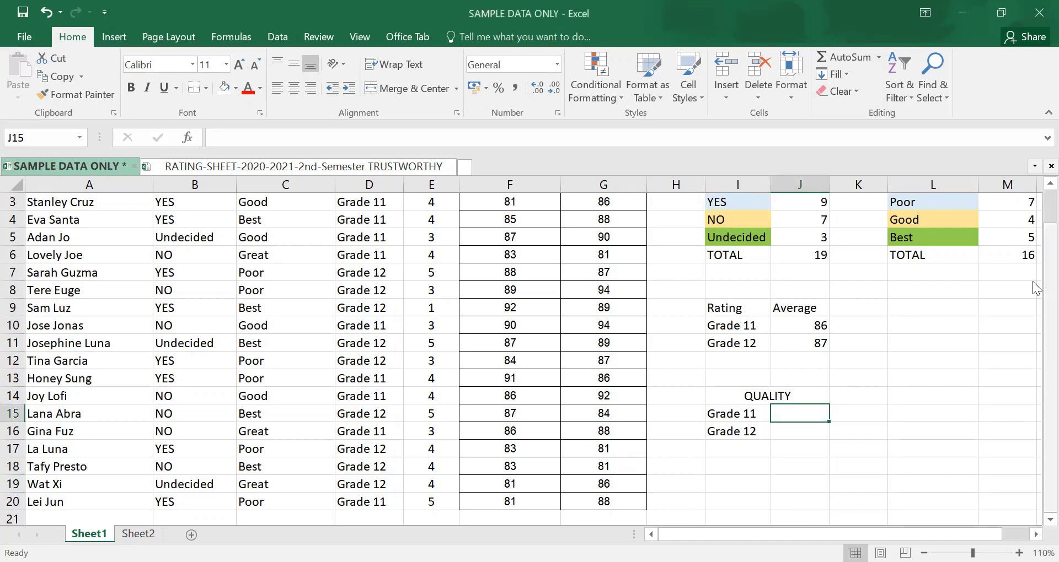
{"action": "scroll", "coordinate": [806, 226], "scroll_direction": "up", "scroll_amount": 1}
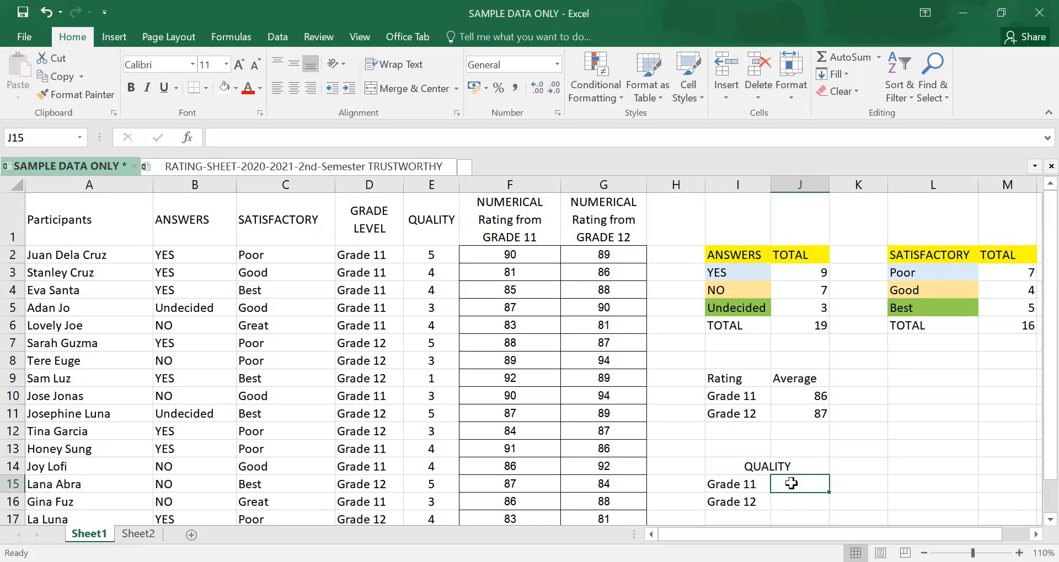
- Start an AVERAGEIF formula for the Grade 11 quality in cell J15, with D2:D20 as the criteria range
{"action": "left_click", "coordinate": [749, 485]}
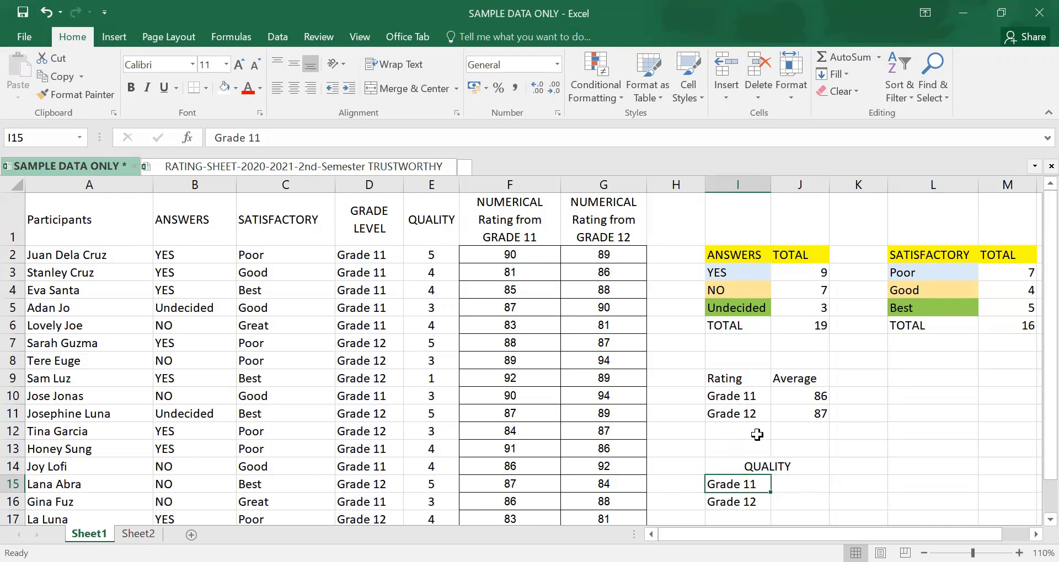
{"action": "left_click", "coordinate": [804, 484]}
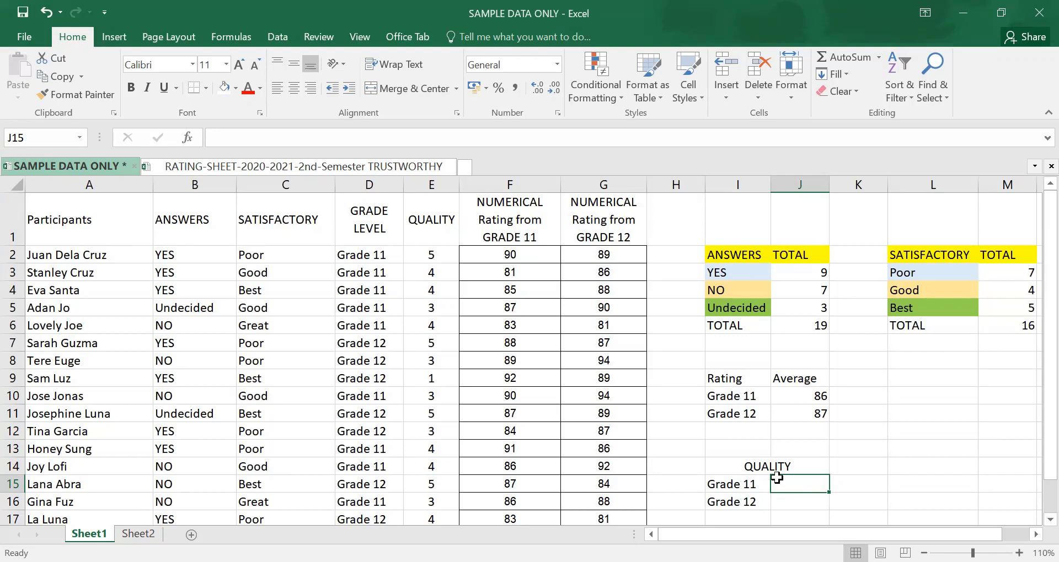
{"action": "type", "text": "="}
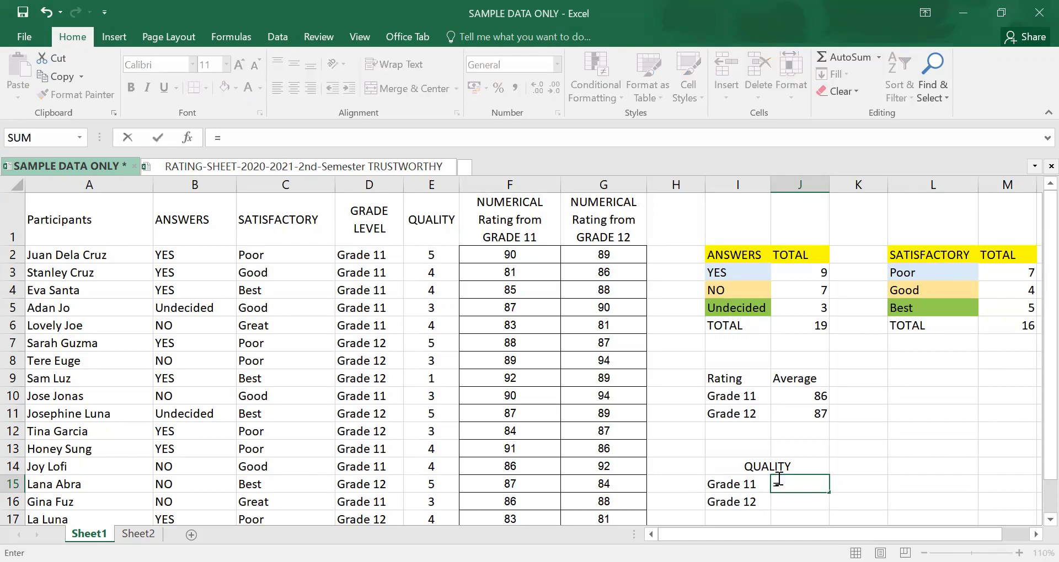
{"action": "type", "text": "AVERAG"}
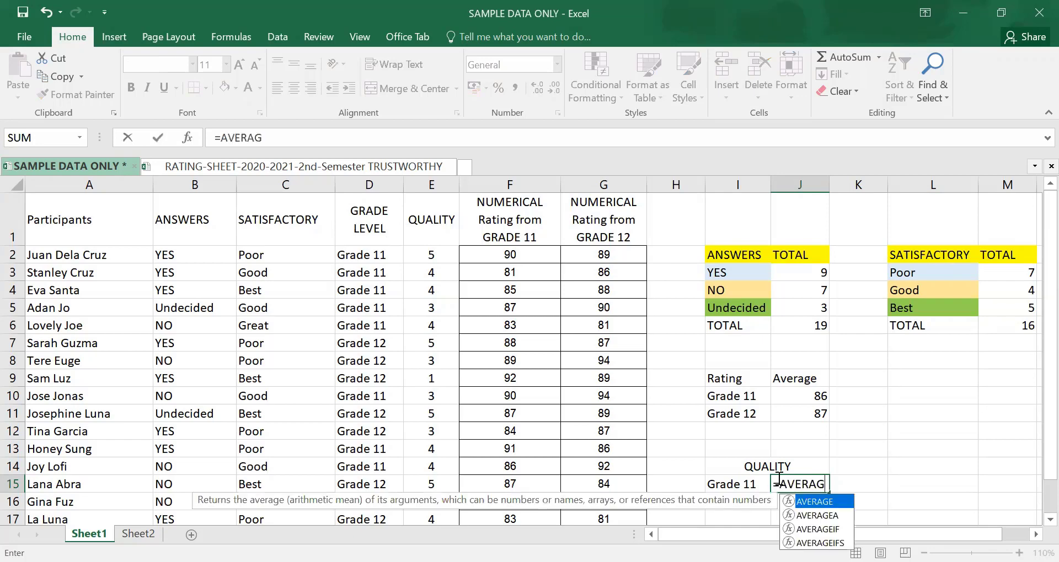
{"action": "type", "text": "EIF("}
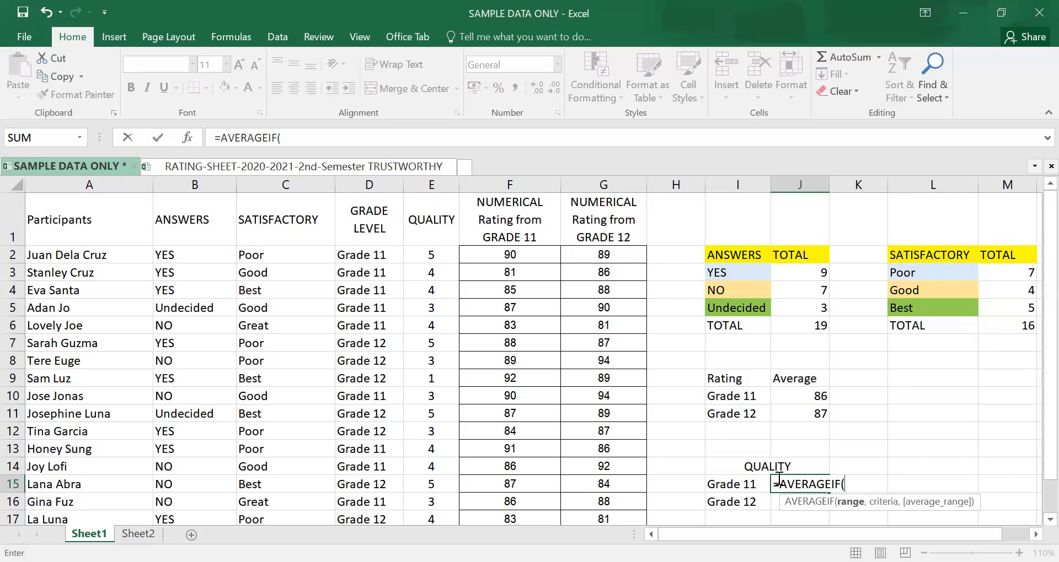
{"action": "left_click", "coordinate": [380, 253]}
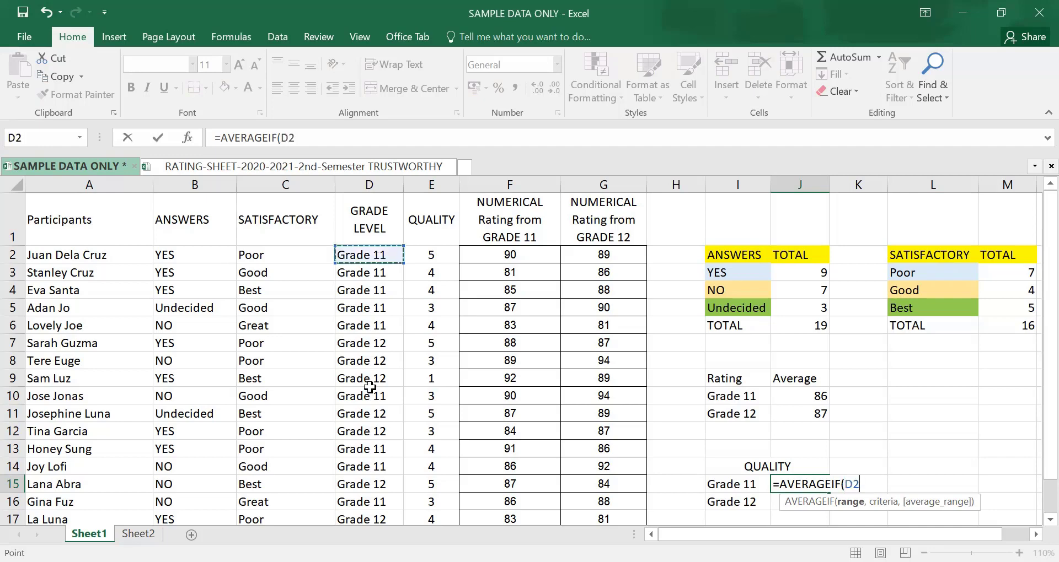
{"action": "left_click_drag", "start_coordinate": [362, 508], "coordinate": [364, 526]}
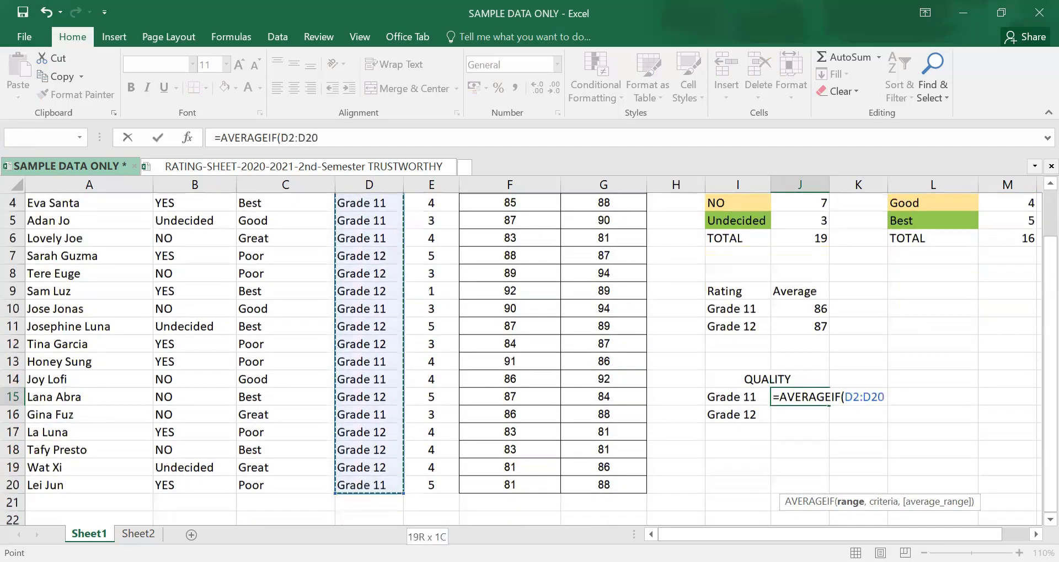
{"action": "left_click_drag", "start_coordinate": [367, 489], "coordinate": [367, 490]}
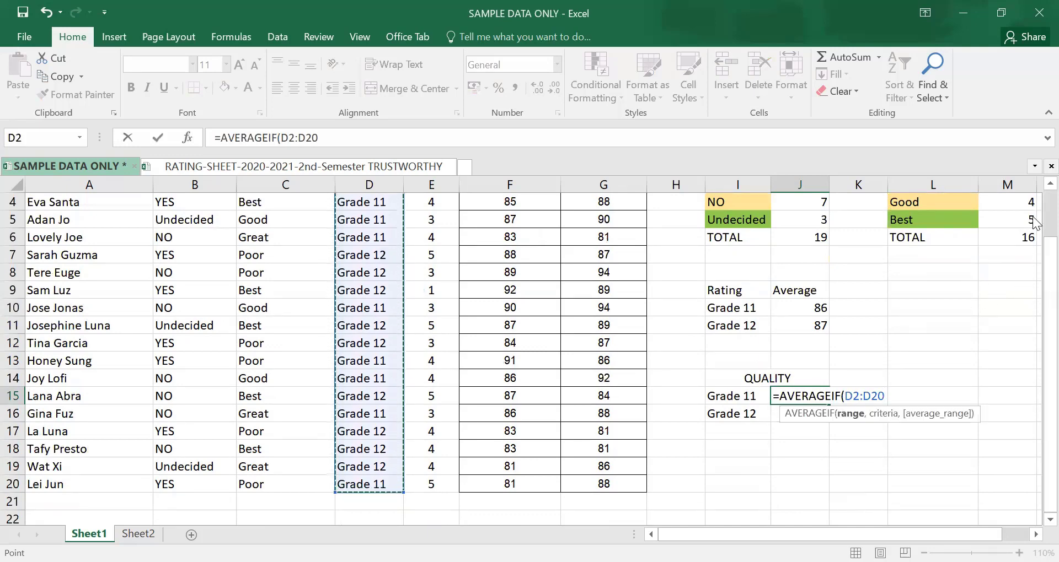
{"action": "left_click_drag", "start_coordinate": [1032, 279], "coordinate": [1035, 242]}
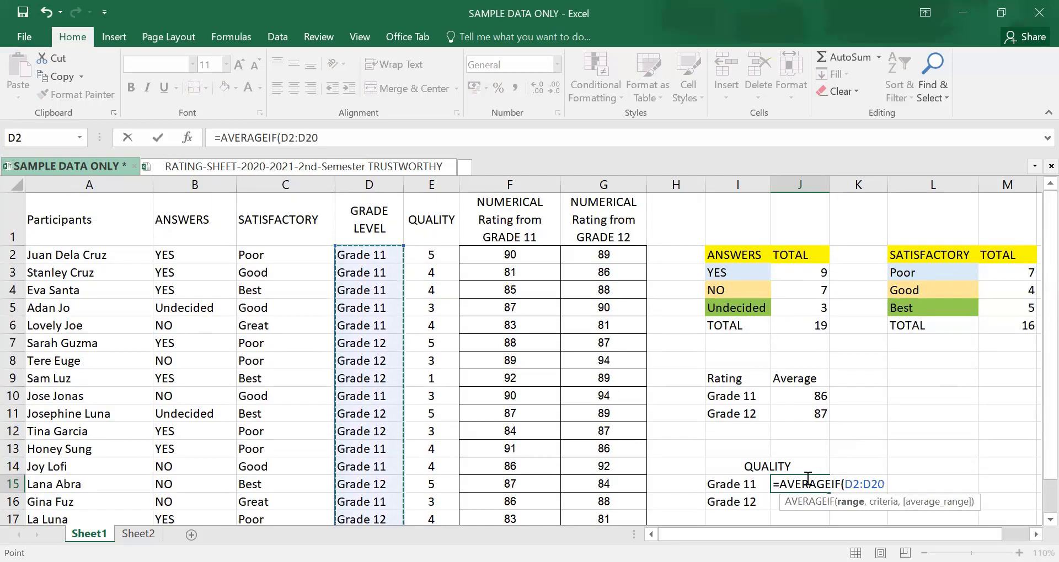
- Complete the AVERAGEIF formula in J15 with the criterion "Grade 11" and the average range E2:E20
{"action": "type", "text": ","}
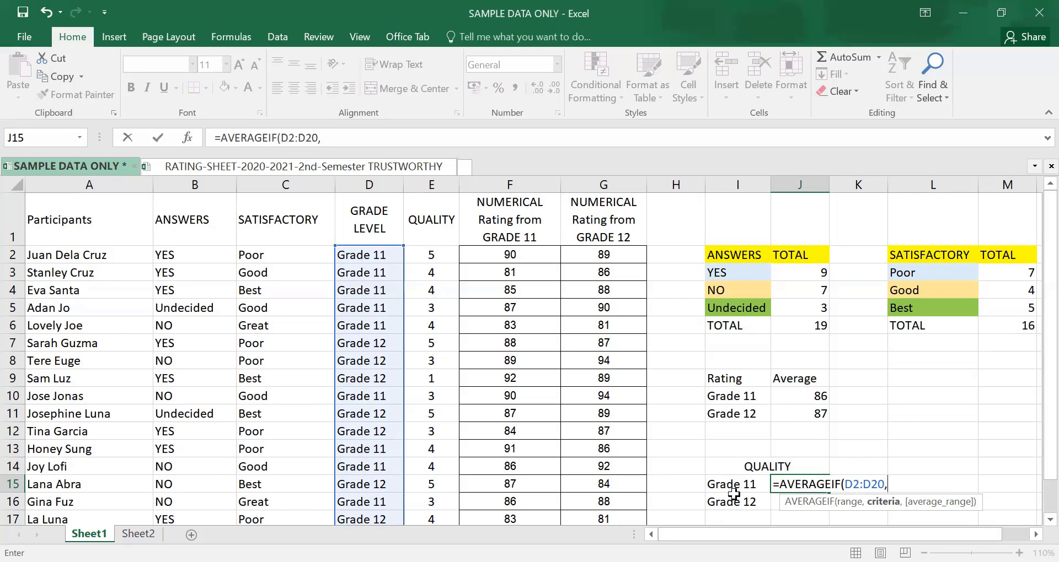
{"action": "type", "text": "\"Grade 11"}
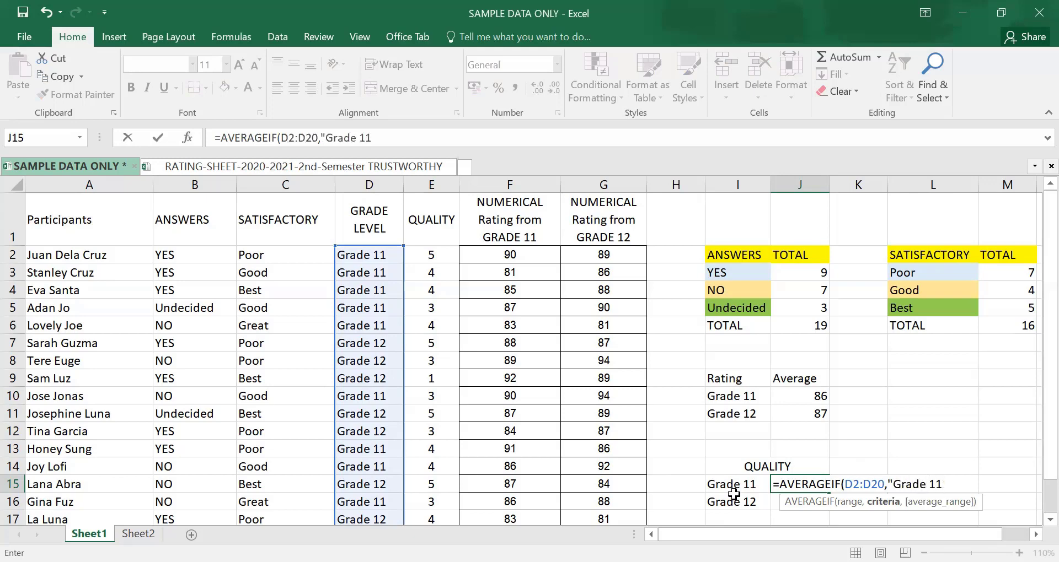
{"action": "type", "text": "\","}
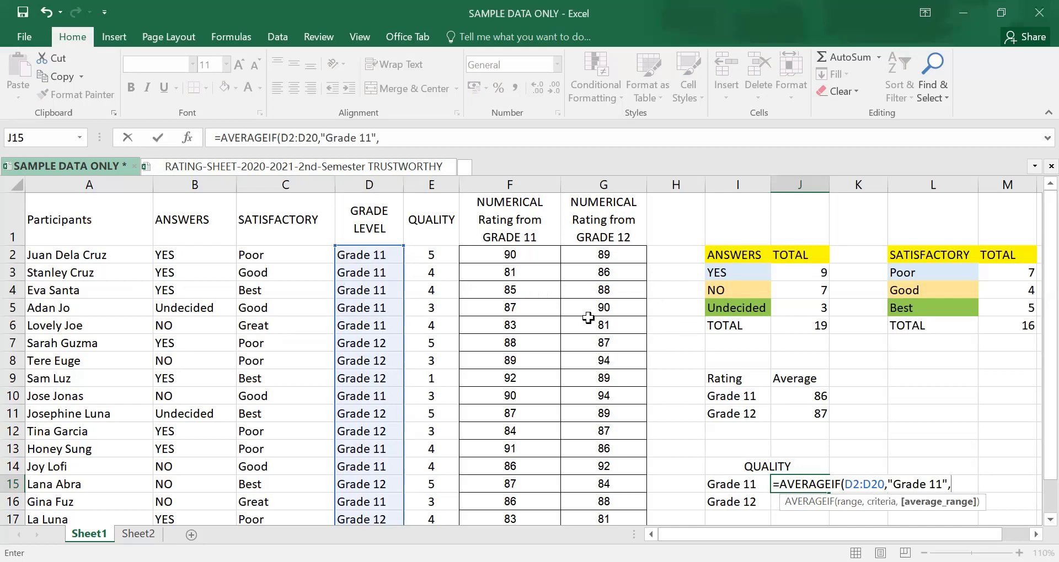
{"action": "type", "text": "E2"}
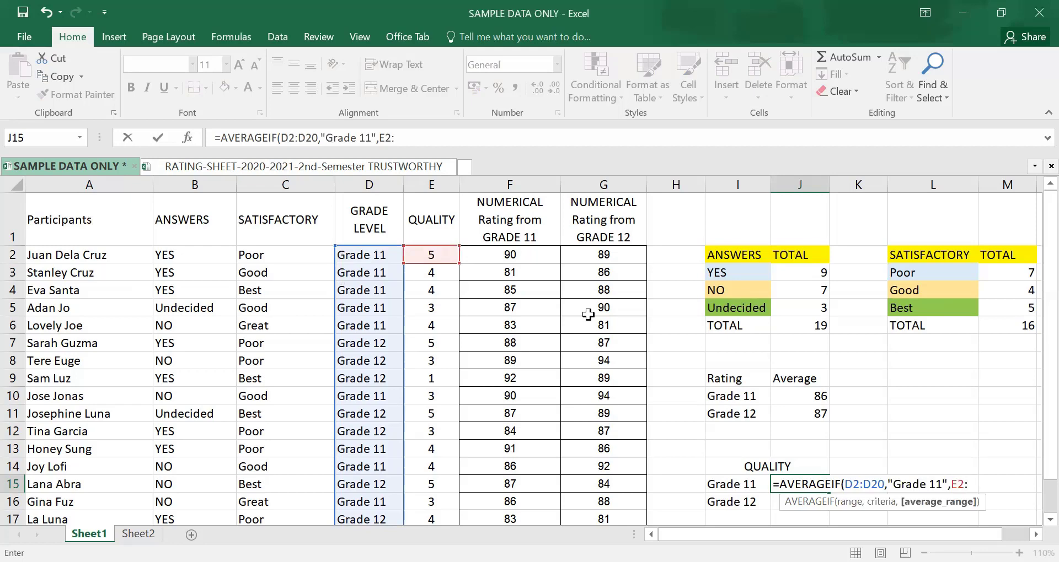
{"action": "type", "text": ":E20"}
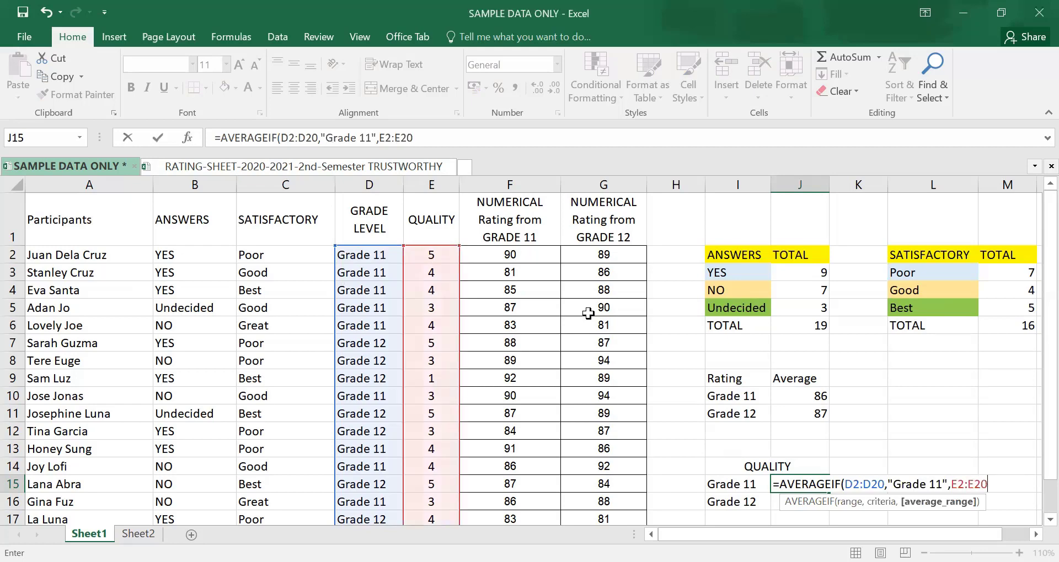
{"action": "type", "text": ")"}
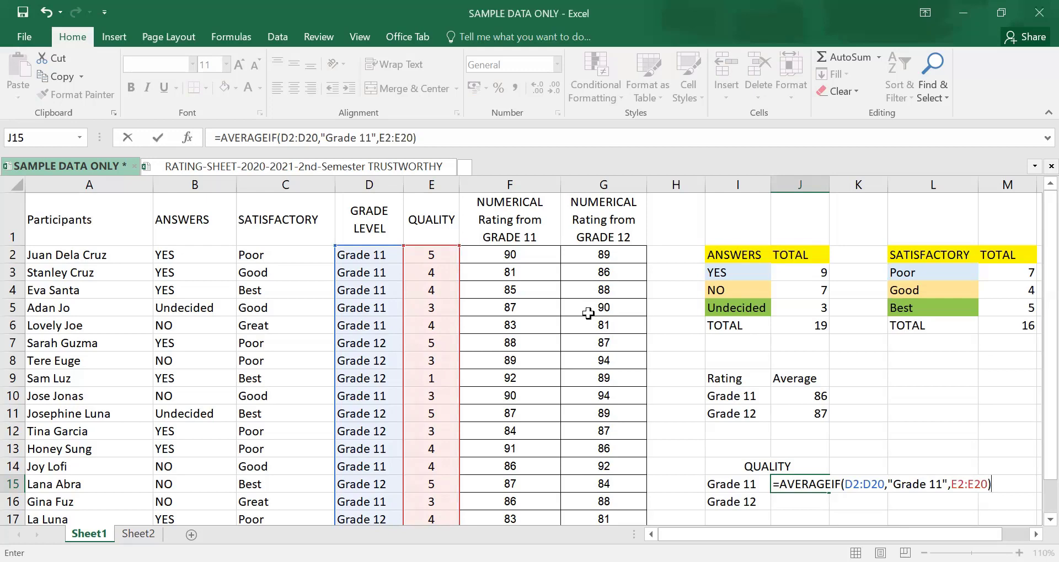
{"action": "key", "text": "Return"}
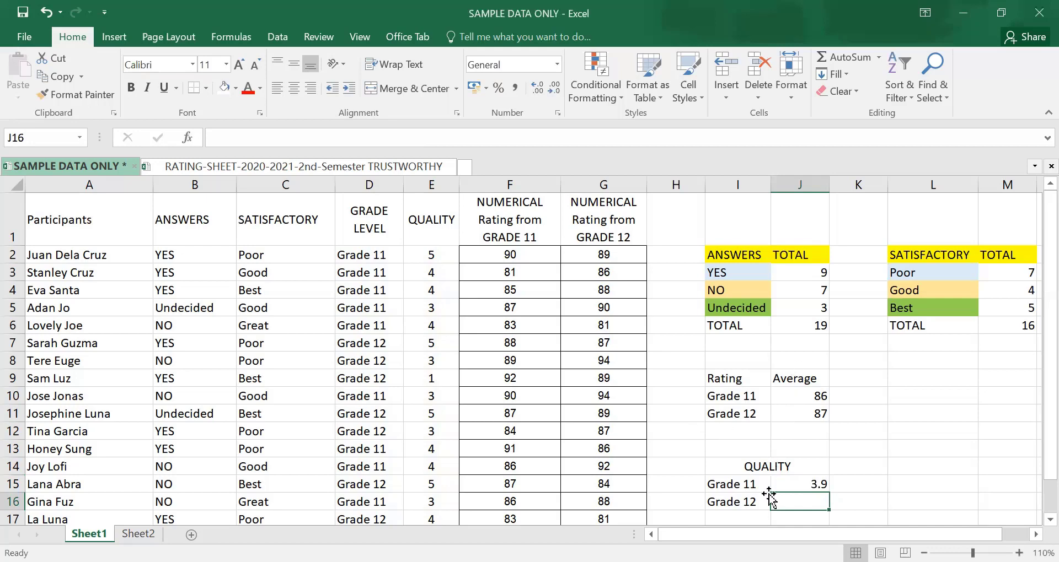
{"action": "left_click", "coordinate": [821, 484]}
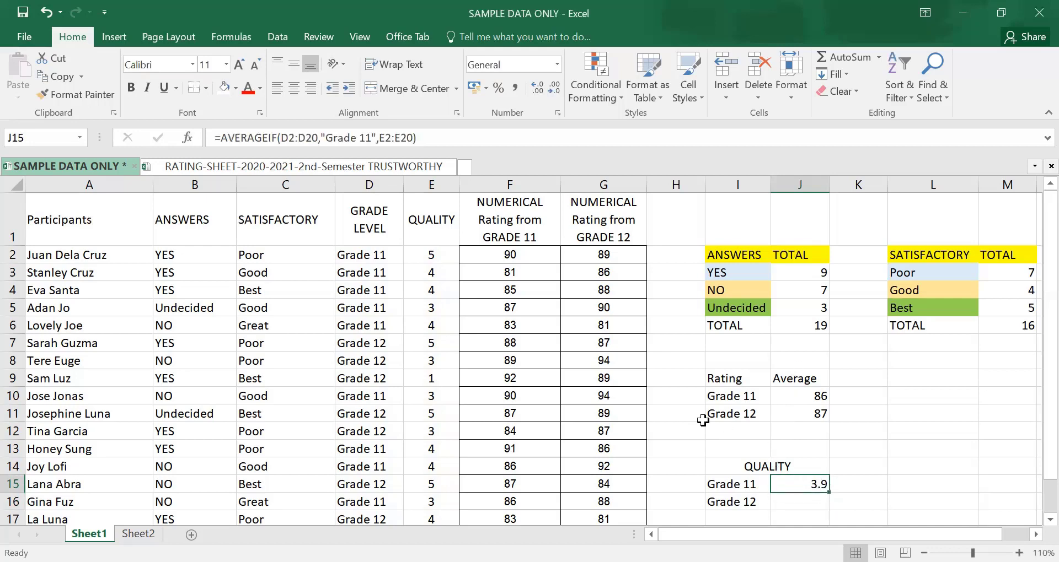
{"action": "left_click", "coordinate": [431, 137]}
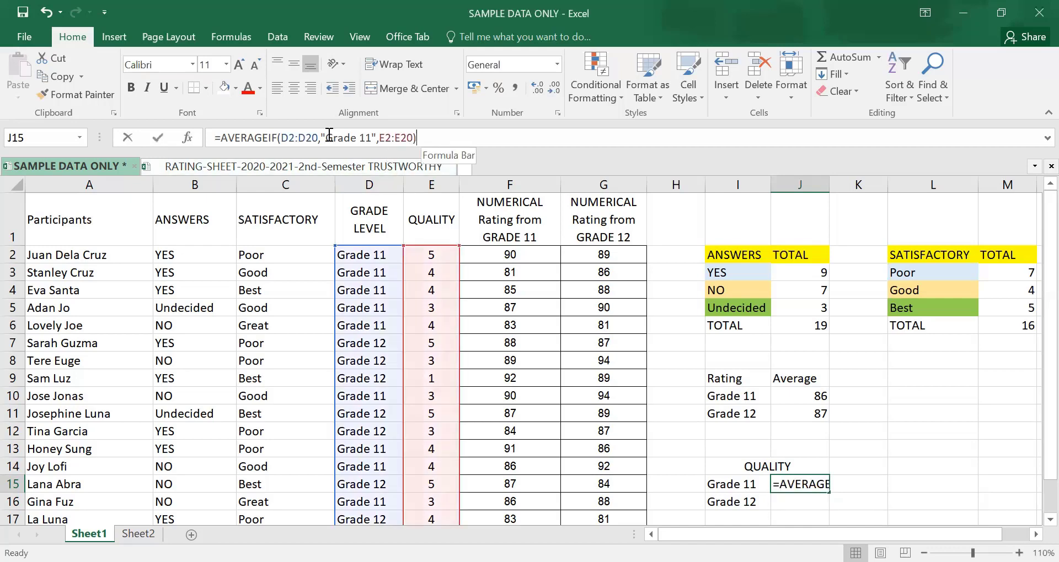
{"action": "left_click_drag", "start_coordinate": [431, 137], "coordinate": [215, 138]}
{"action": "type", "text": "="}
{"action": "left_click", "coordinate": [789, 496]}
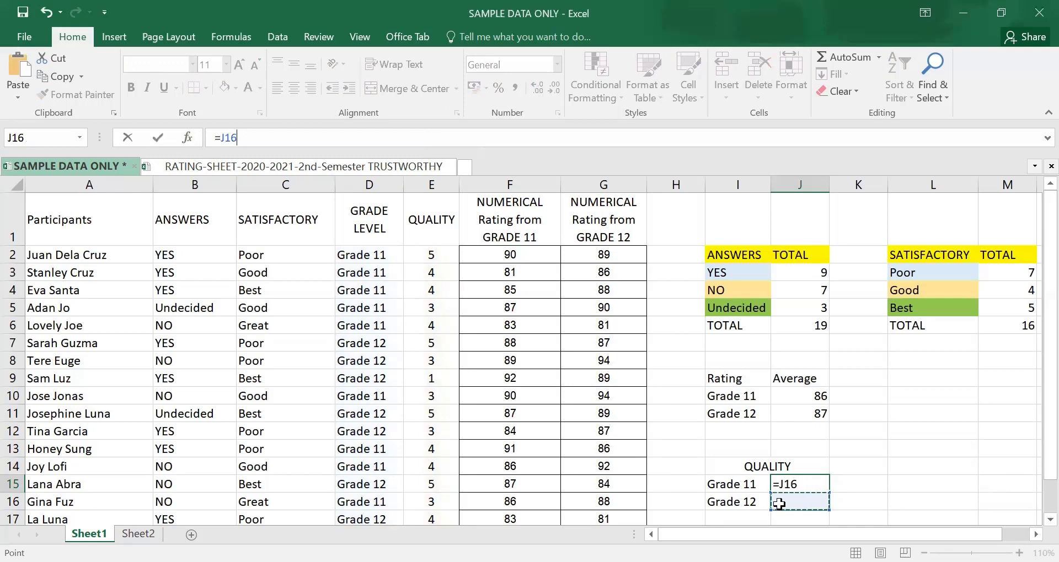
{"action": "key", "text": "Escape"}
- Fill the Grade 11 AVERAGEIF formula down into J16 and change its criterion to "Grade 12"
{"action": "left_click", "coordinate": [818, 499]}
{"action": "key", "text": "ctrl+d"}
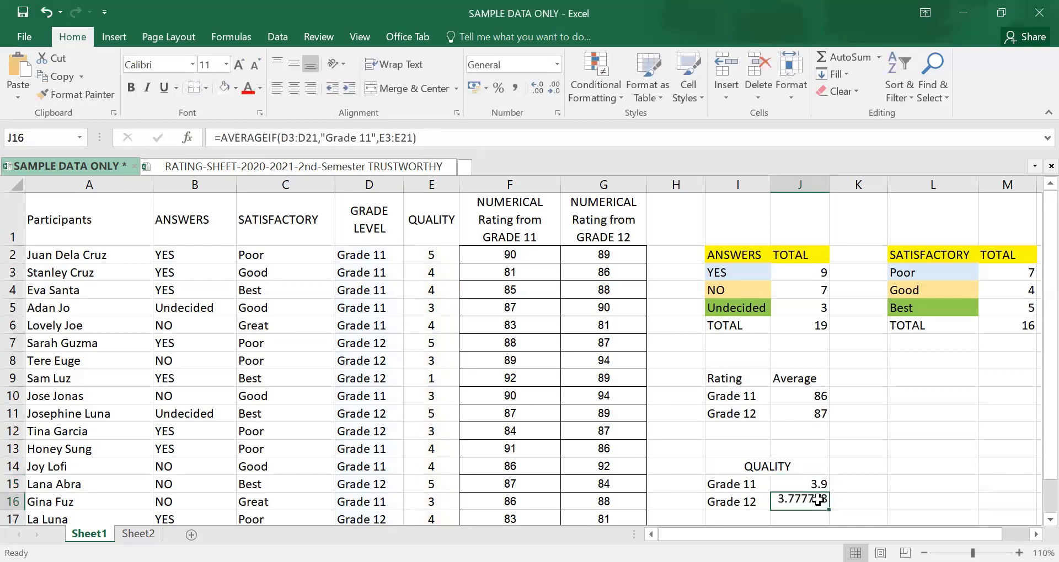
{"action": "left_click", "coordinate": [372, 138]}
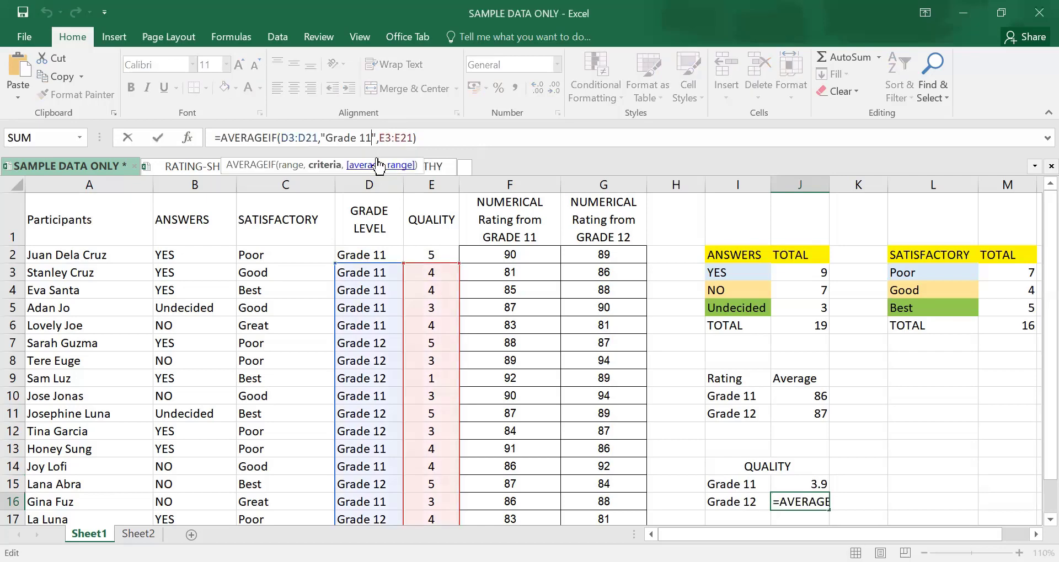
{"action": "key", "text": "BackSpace"}
{"action": "type", "text": "2"}
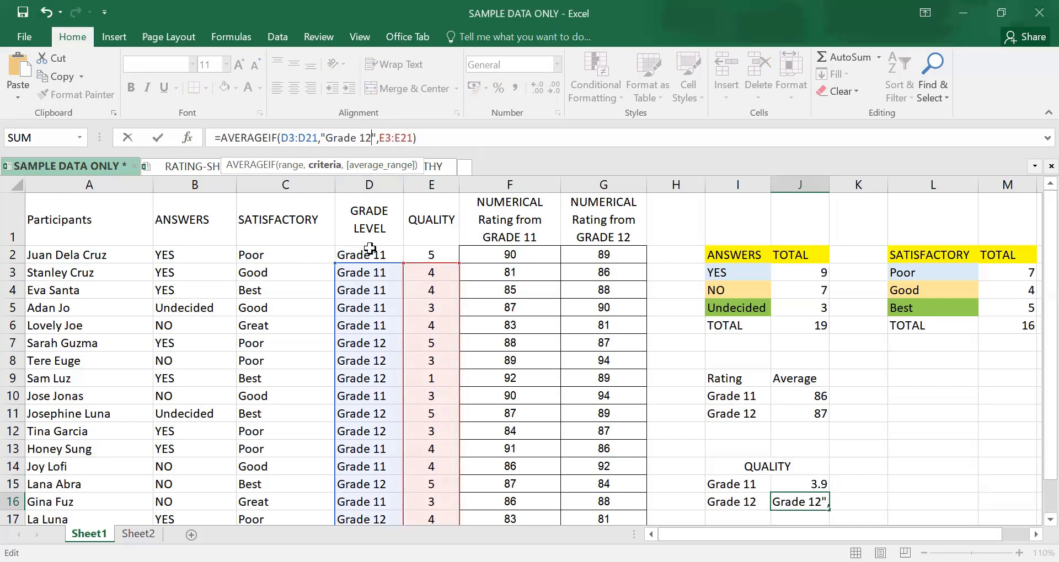
- Correct the criteria range of the AVERAGEIF formula in J16 to D2:D20
{"action": "left_click", "coordinate": [290, 140]}
{"action": "key", "text": "BackSpace"}
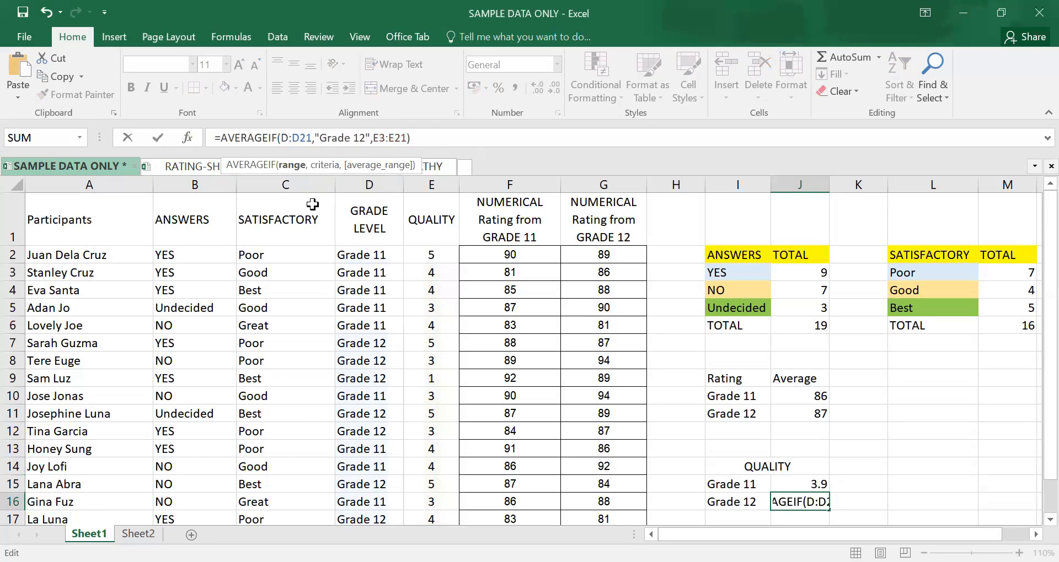
{"action": "type", "text": "2"}
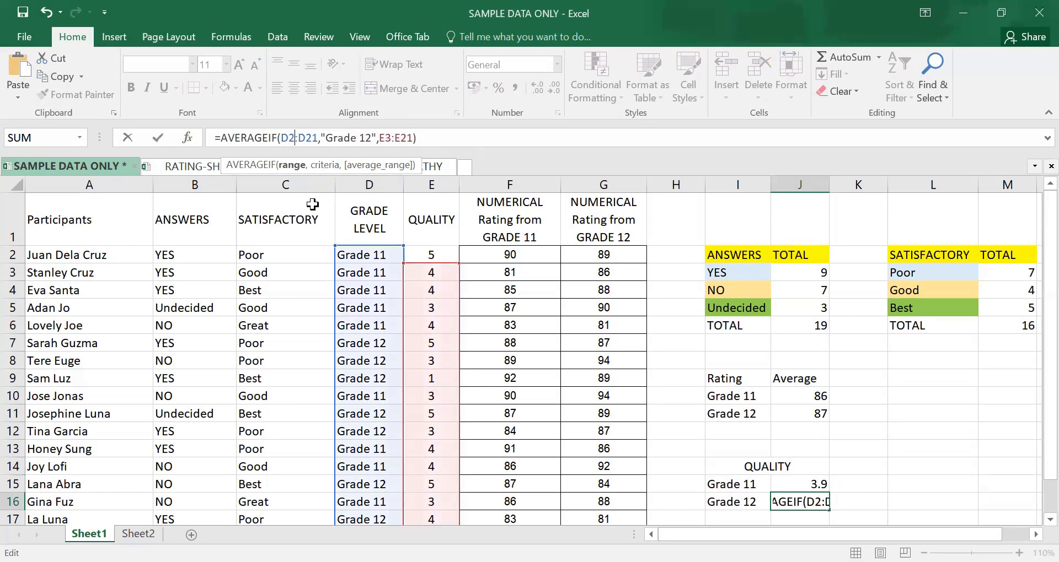
{"action": "left_click", "coordinate": [312, 139]}
{"action": "key", "text": "Delete"}
{"action": "type", "text": "0"}
- Correct the average range of the Grade 12 formula in J16 to E2:E20 and enter the formula
{"action": "left_click", "coordinate": [388, 140]}
{"action": "key", "text": "BackSpace"}
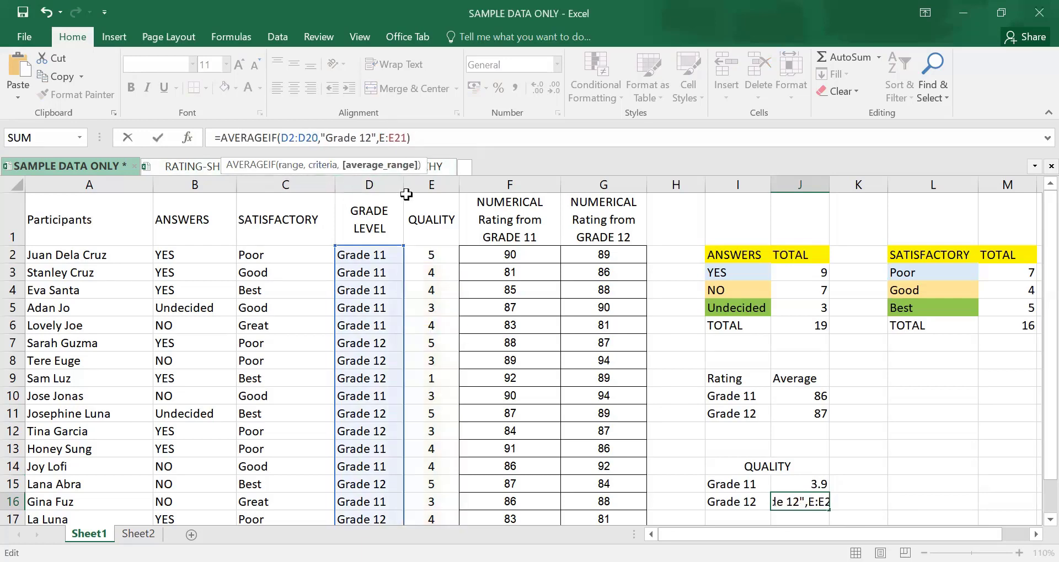
{"action": "type", "text": "2"}
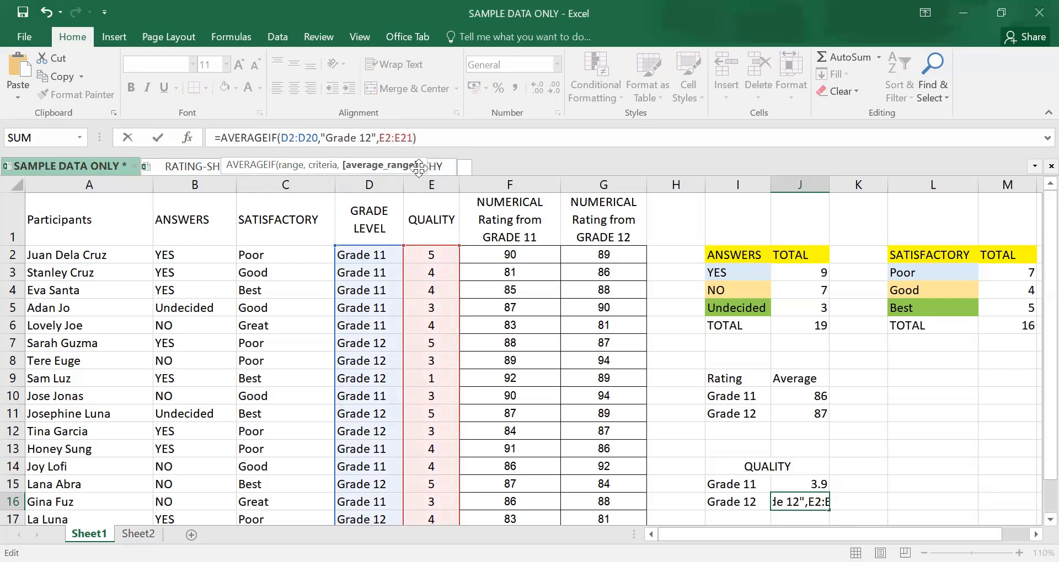
{"action": "key", "text": "Right"}
{"action": "key", "text": "Right"}
{"action": "key", "text": "Right"}
{"action": "key", "text": "Right"}
{"action": "key", "text": "BackSpace"}
{"action": "type", "text": "0"}
{"action": "key", "text": "Return"}
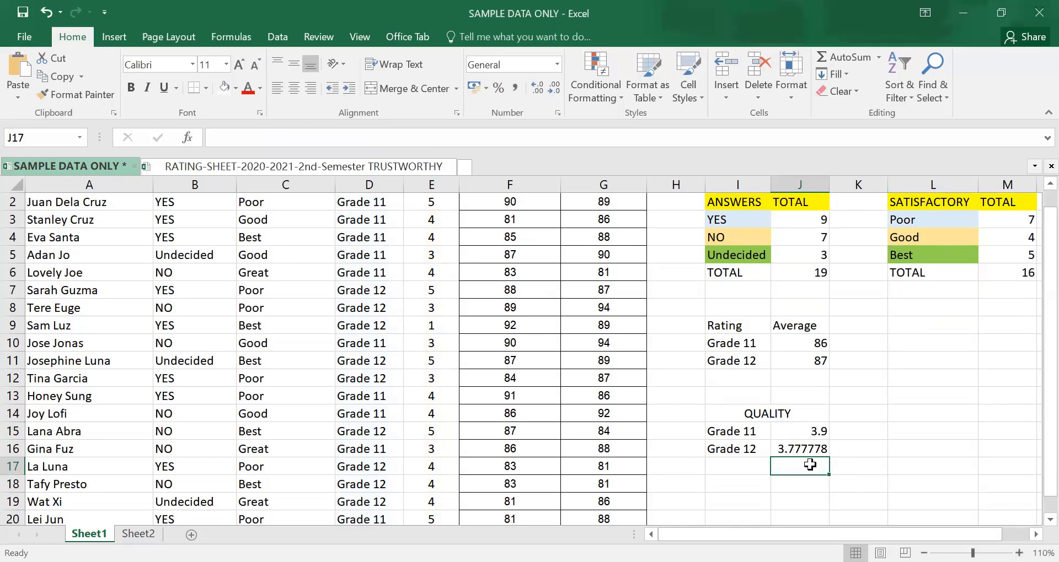
{"action": "left_click", "coordinate": [856, 464]}
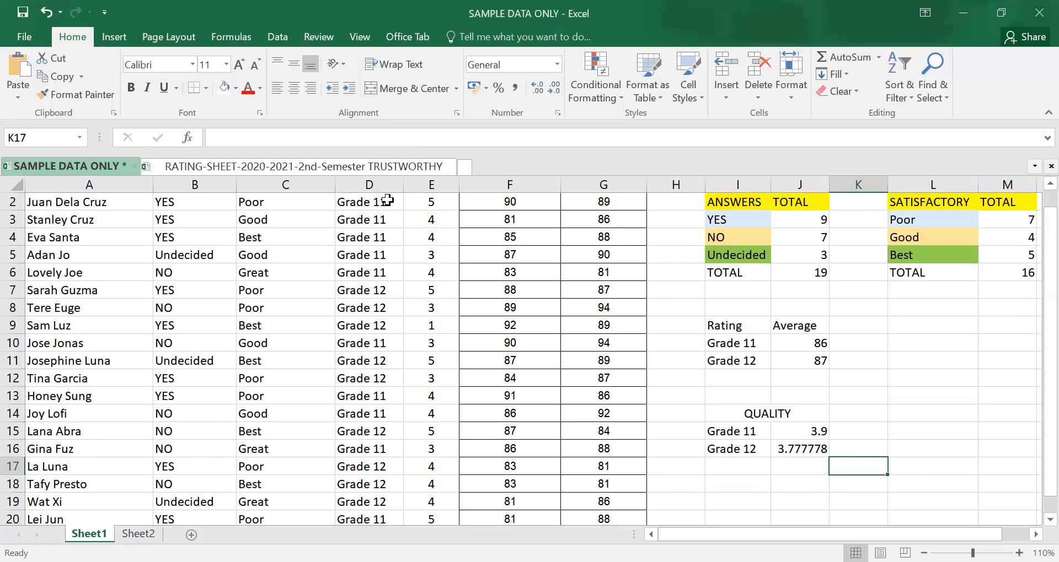
- Select the quality ratings of all Grade 11 participants in column E to check their average
{"action": "scroll", "coordinate": [1035, 258], "scroll_direction": "up", "scroll_amount": 1}
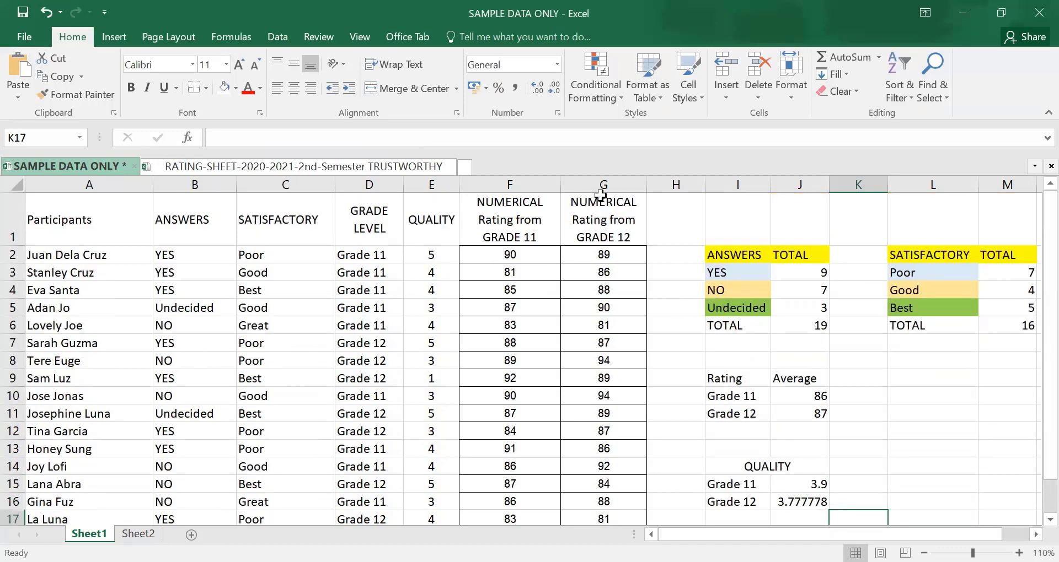
{"action": "left_click", "coordinate": [374, 254]}
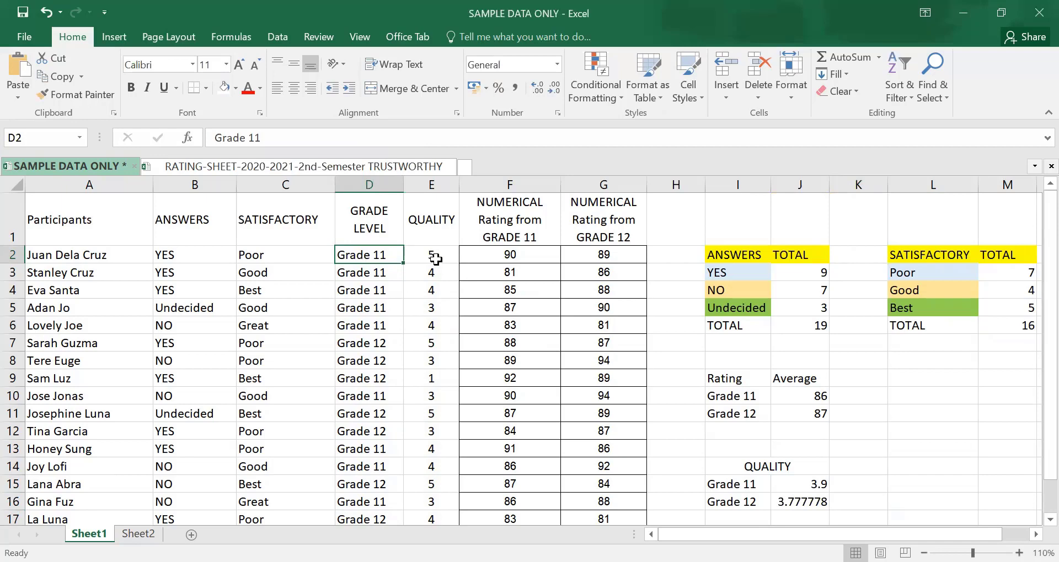
{"action": "left_click", "coordinate": [741, 483]}
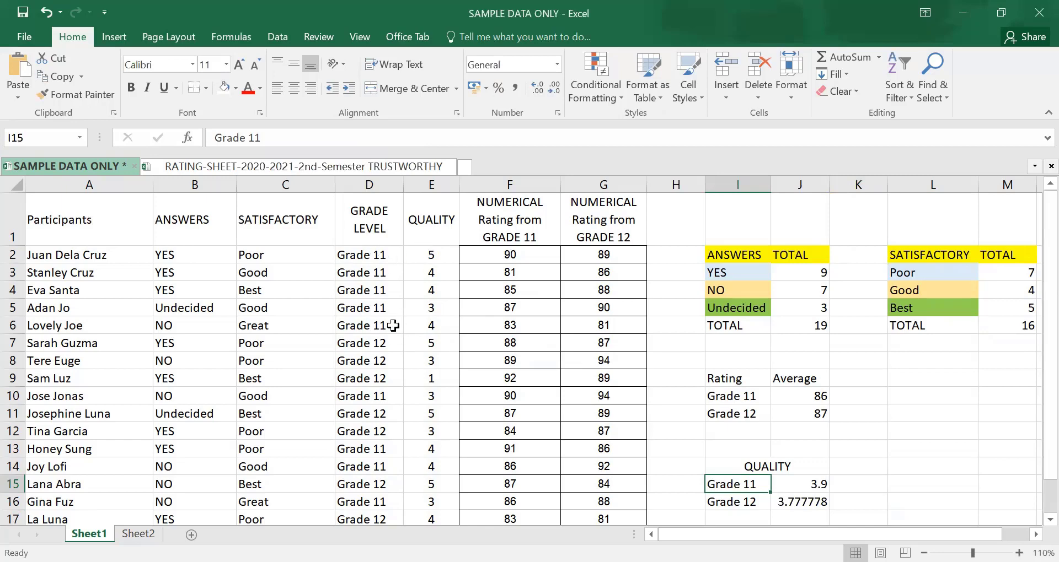
{"action": "left_click", "coordinate": [439, 255]}
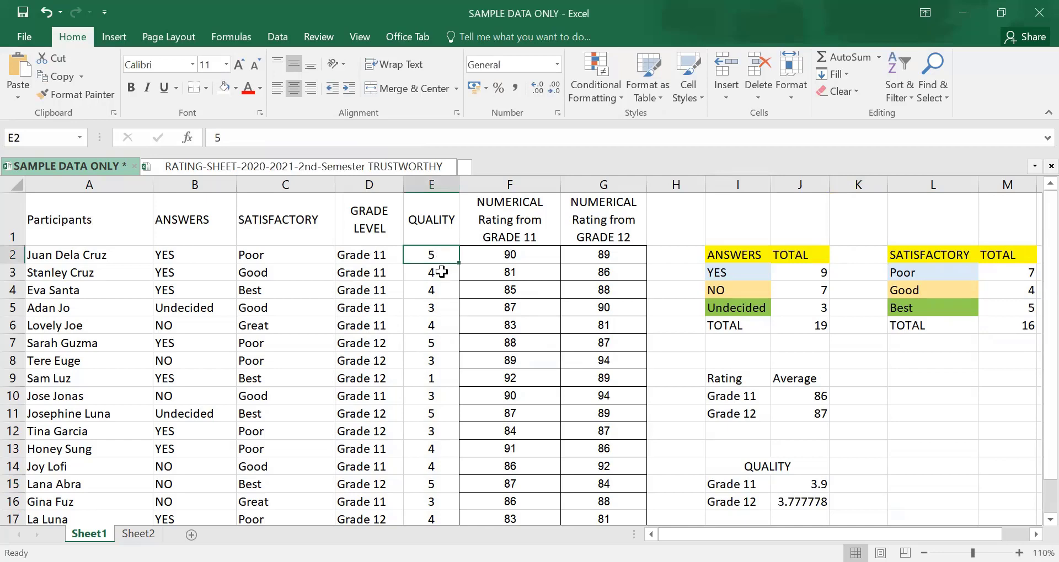
{"action": "left_click", "coordinate": [436, 276], "text": "ctrl"}
{"action": "left_click", "coordinate": [437, 283], "text": "ctrl"}
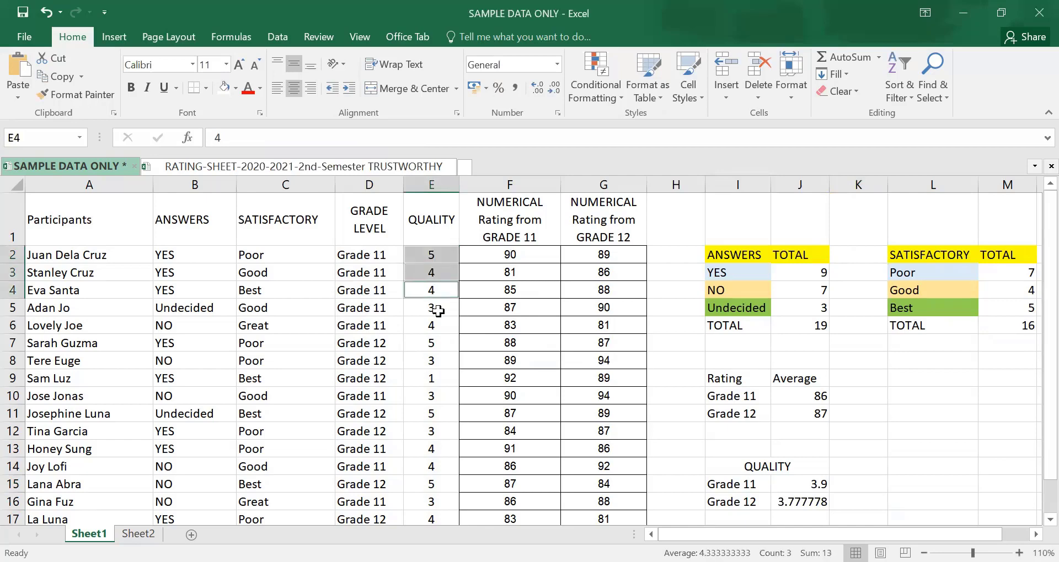
{"action": "left_click", "coordinate": [437, 309], "text": "ctrl"}
{"action": "left_click", "coordinate": [435, 326], "text": "ctrl"}
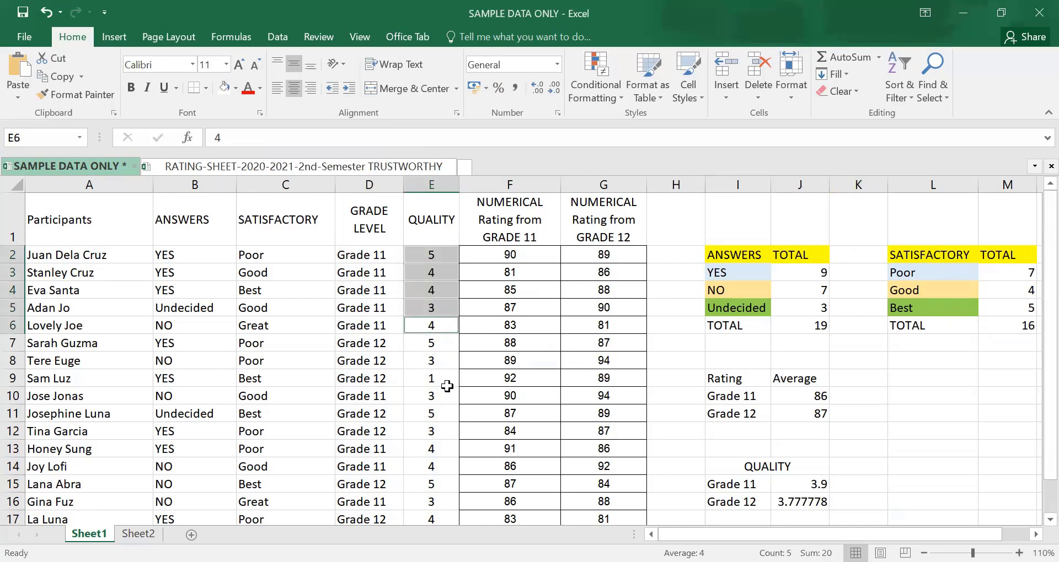
{"action": "left_click", "coordinate": [436, 396], "text": "ctrl"}
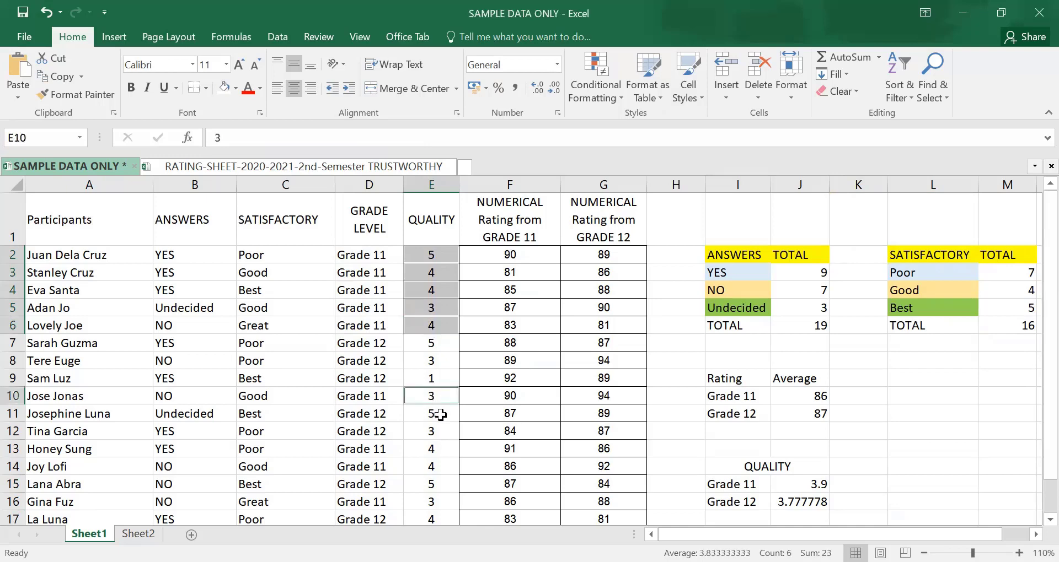
{"action": "left_click", "coordinate": [440, 448], "text": "ctrl"}
{"action": "left_click", "coordinate": [438, 470], "text": "ctrl"}
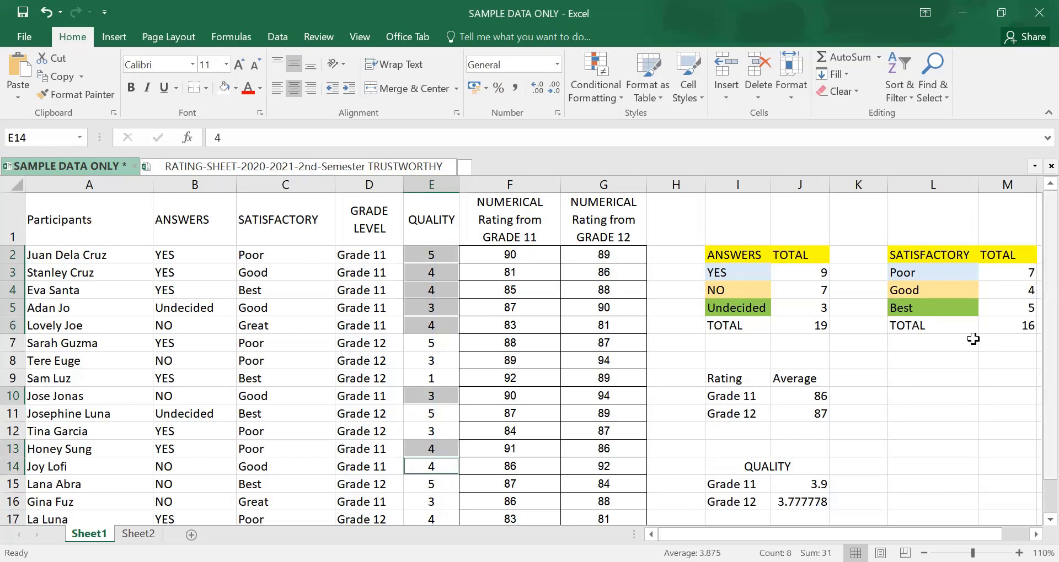
{"action": "scroll", "coordinate": [973, 339], "scroll_direction": "down", "scroll_amount": 1}
{"action": "left_click", "coordinate": [433, 431], "text": "ctrl"}
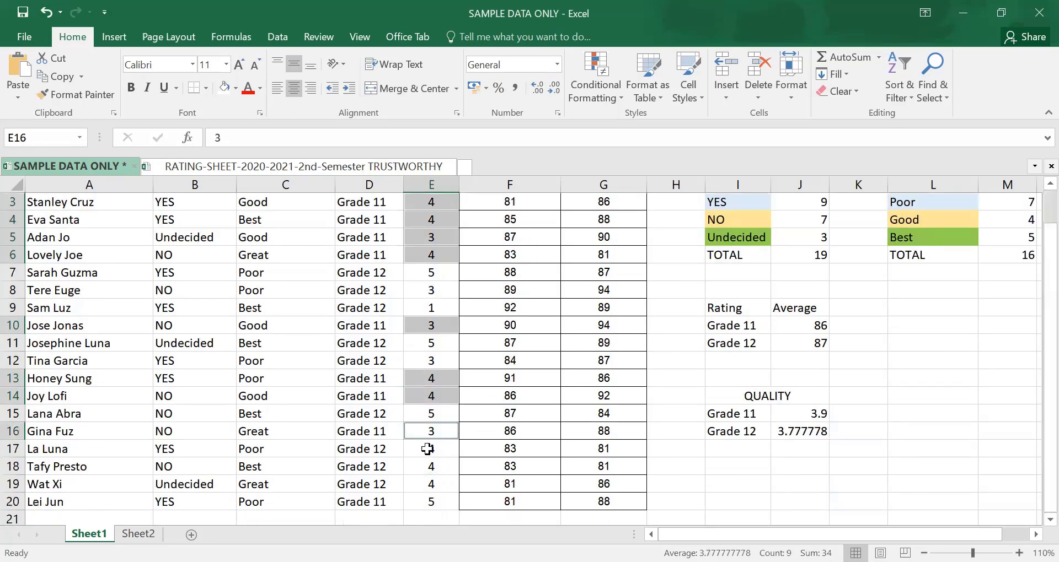
{"action": "left_click", "coordinate": [434, 500], "text": "ctrl"}
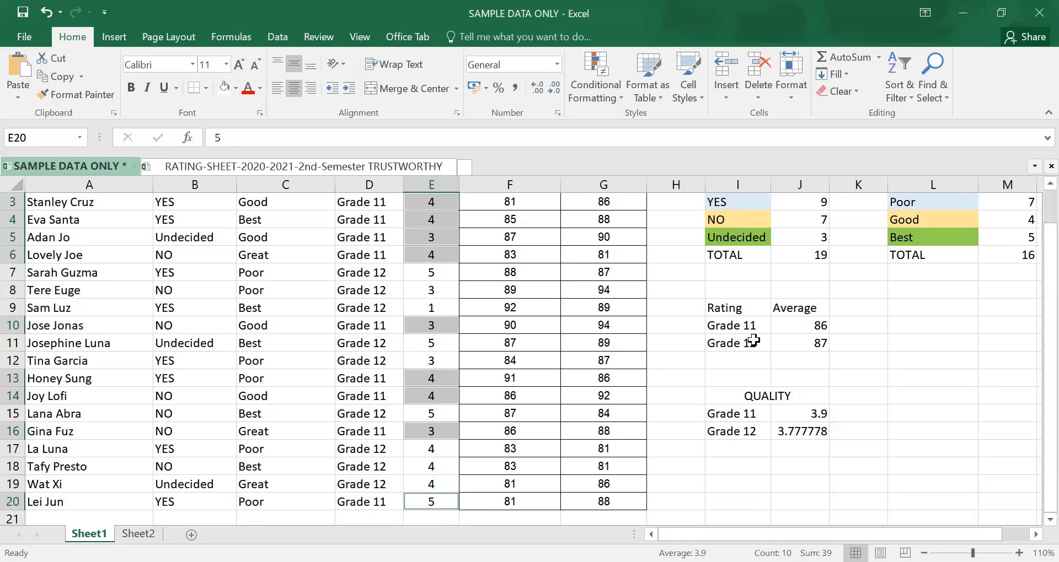
- Compare the selected Grade 11 ratings with the quality table and inspect the AVERAGEIF formula in J15
{"action": "mouse_move", "coordinate": [1047, 341]}
{"action": "left_mouse_down"}
{"action": "mouse_move", "coordinate": [1048, 359]}
{"action": "mouse_move", "coordinate": [1048, 309]}
{"action": "mouse_move", "coordinate": [1035, 331]}
{"action": "left_mouse_up"}
{"action": "left_click_drag", "start_coordinate": [1036, 331], "coordinate": [491, 250]}
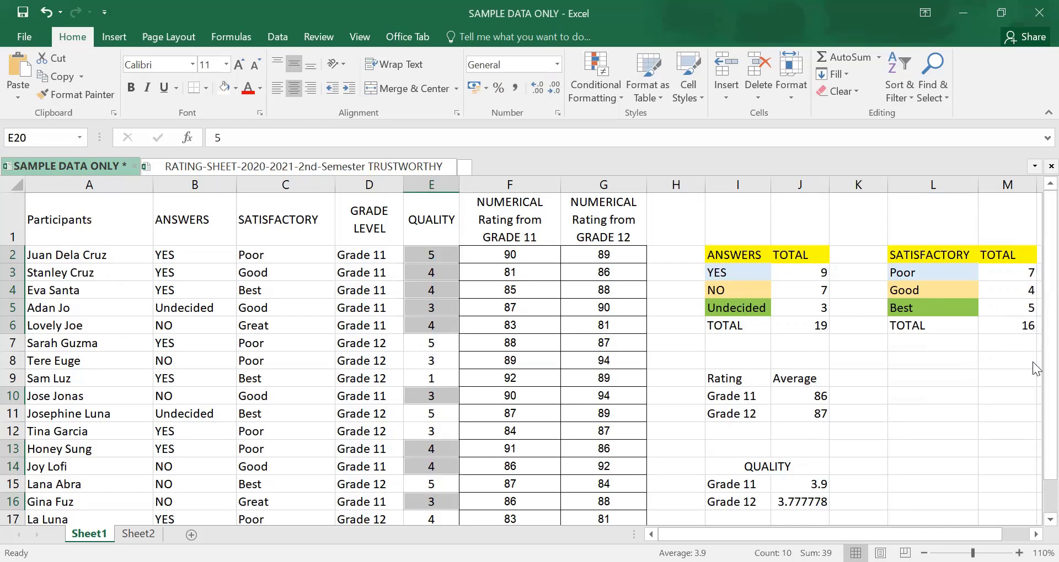
{"action": "scroll", "coordinate": [461, 481], "scroll_direction": "down", "scroll_amount": 1}
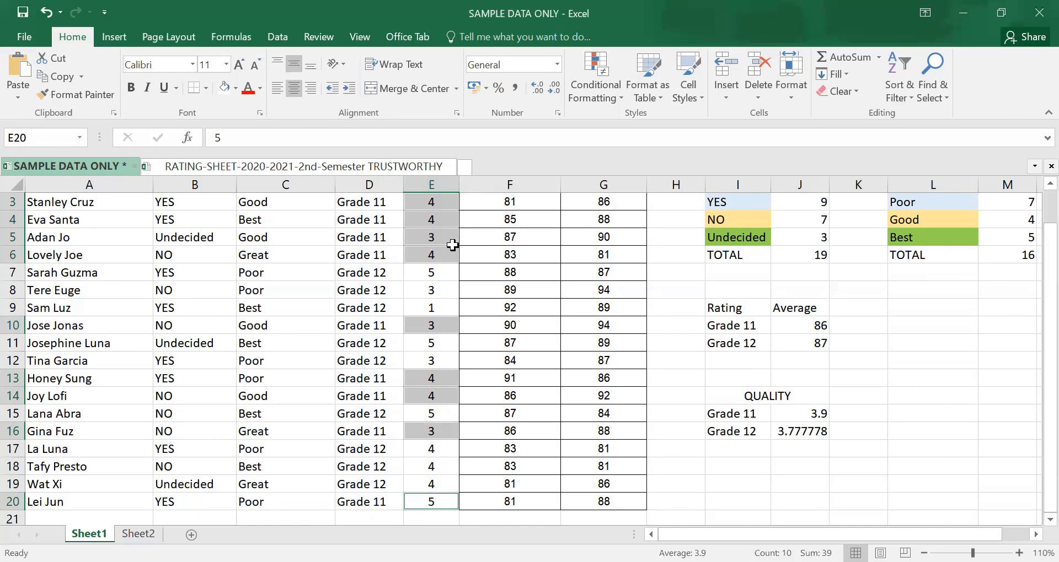
{"action": "left_click", "coordinate": [818, 415]}
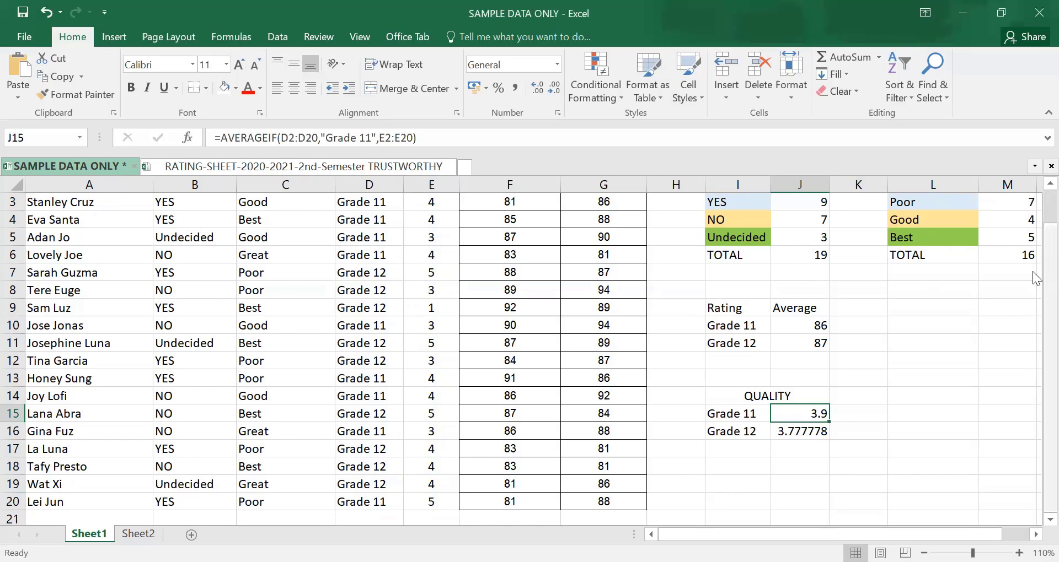
{"action": "scroll", "coordinate": [1033, 273], "scroll_direction": "up", "scroll_amount": 1}
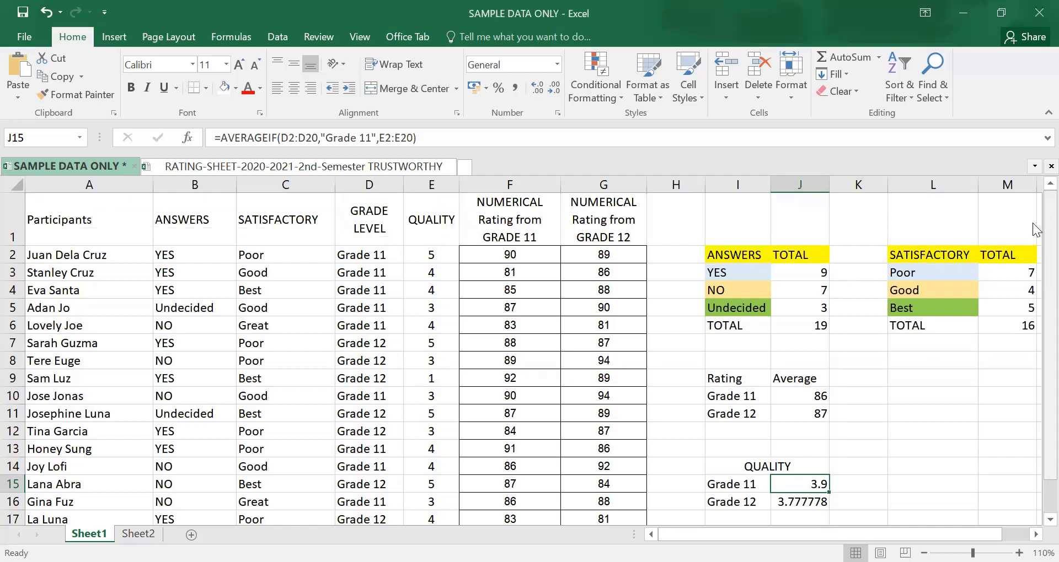